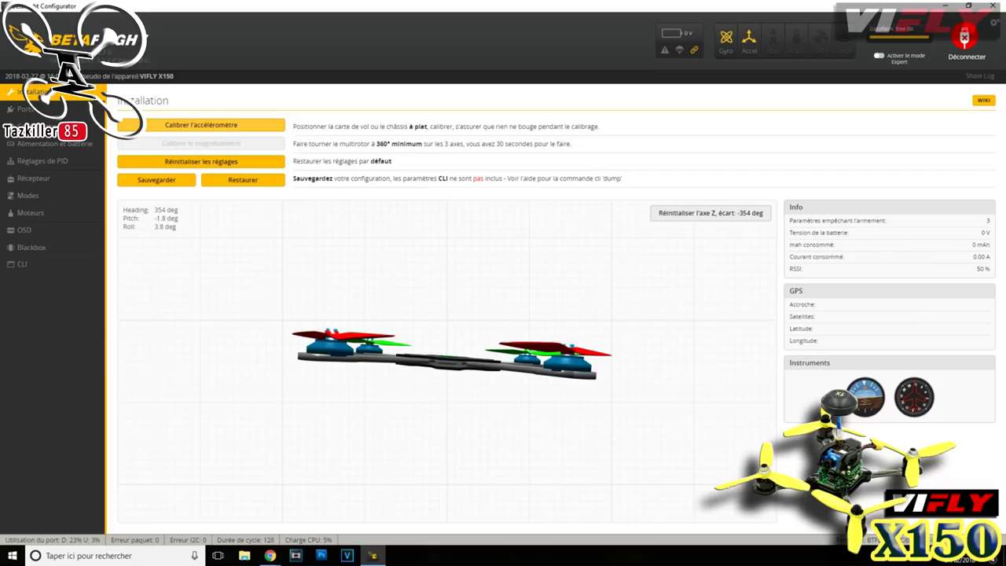
# Step: Calibrate the flight controller's accelerometer and bring up the serial port settings
pyautogui.click(201, 125)
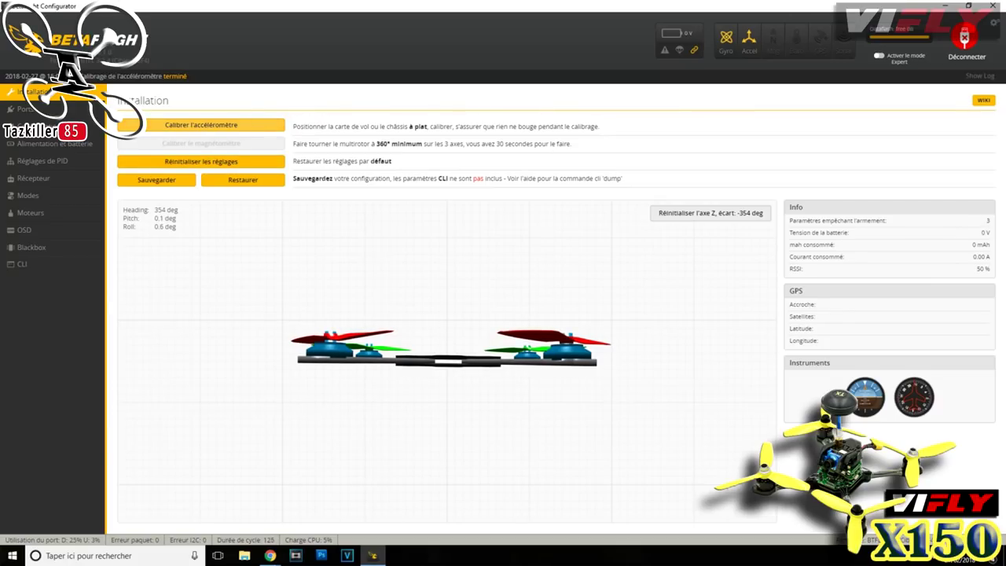
pyautogui.click(28, 108)
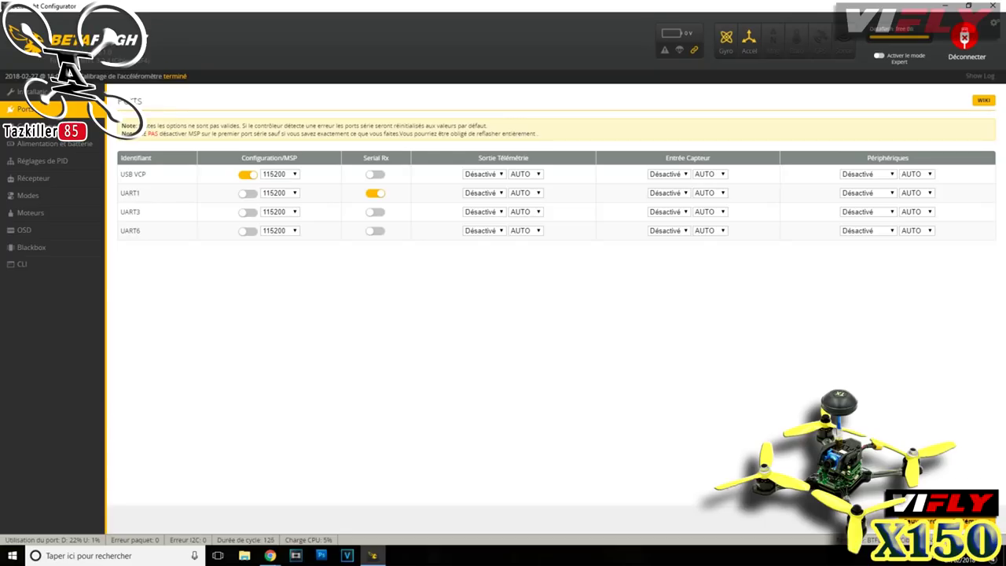
# Step: Run the dump command in the CLI and copy its entire output
pyautogui.click(30, 264)
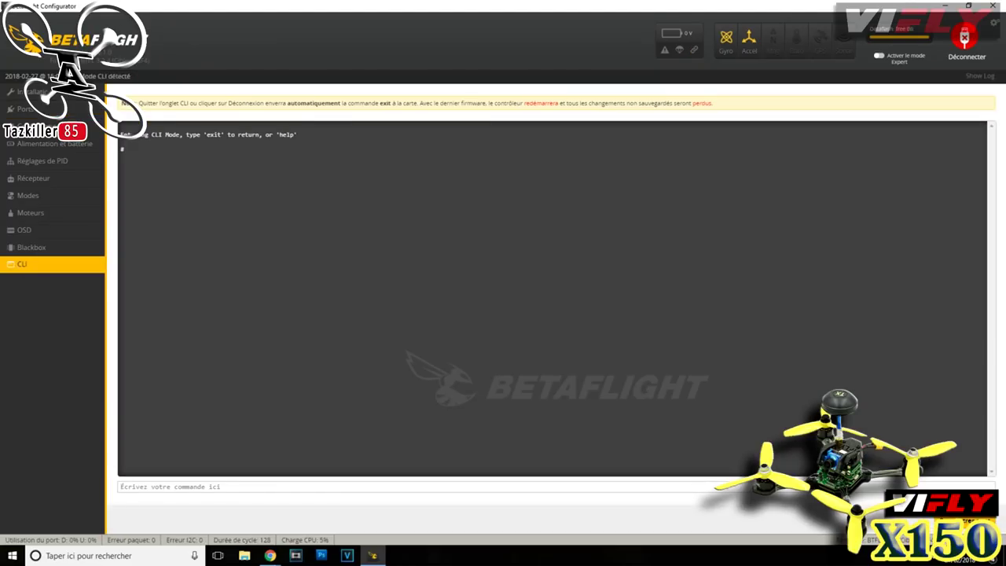
pyautogui.write('dump')
pyautogui.press('Return')
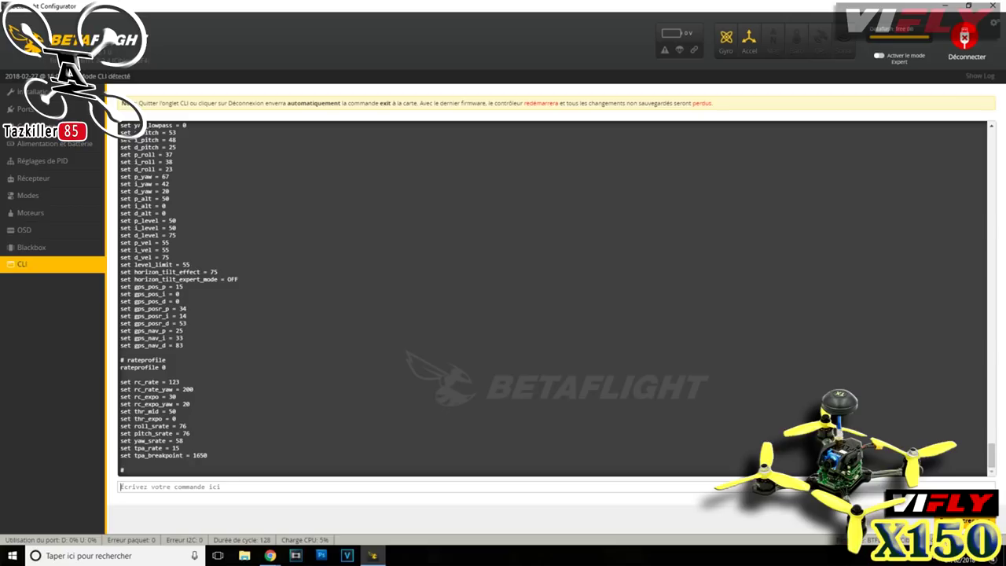
pyautogui.moveTo(126, 469); pyautogui.dragTo(120, 150)
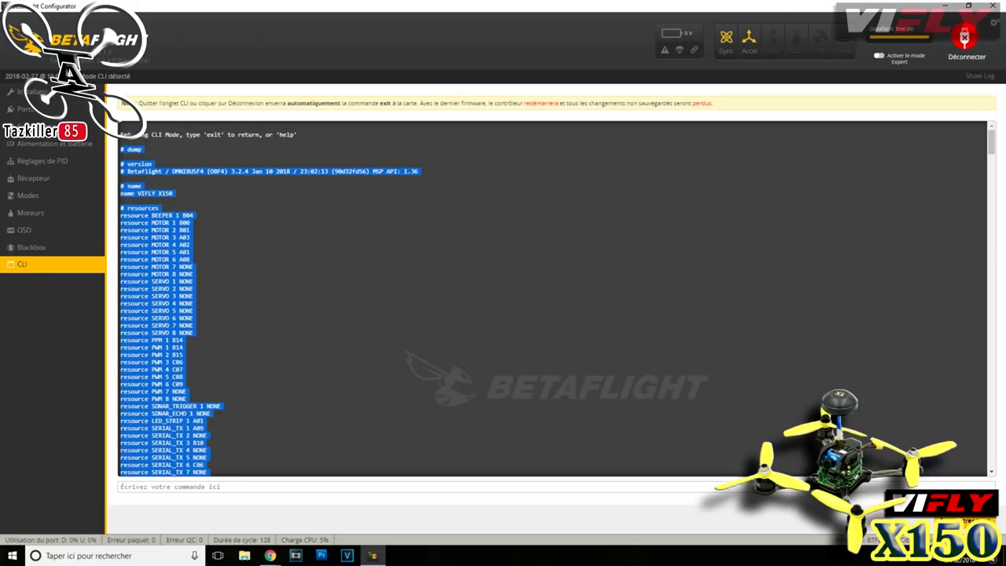
pyautogui.rightClick(141, 250)
pyautogui.click(162, 258)
# Step: Create a folder named "beta" on the Windows desktop and open it
pyautogui.click(1004, 558)
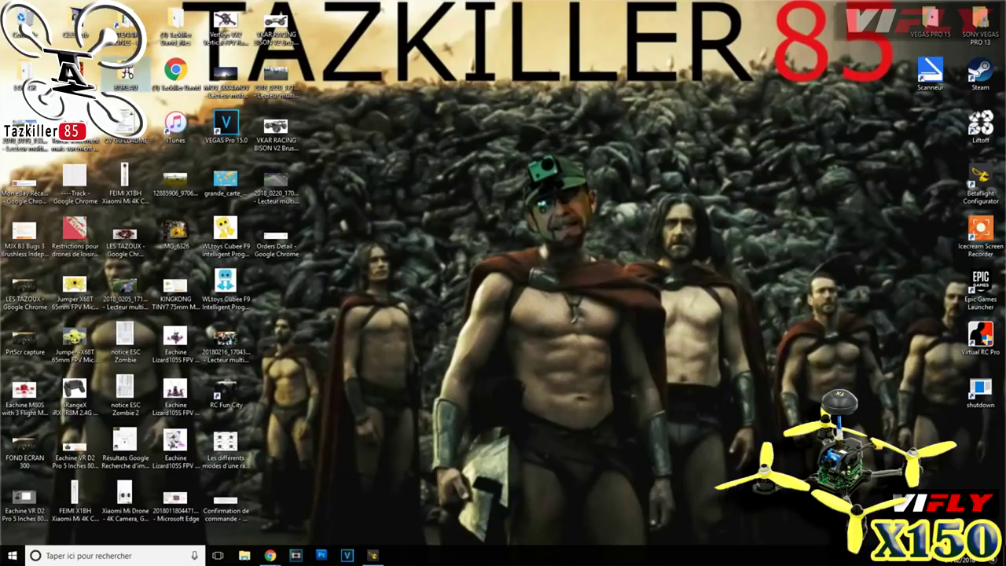
pyautogui.press('super+e')
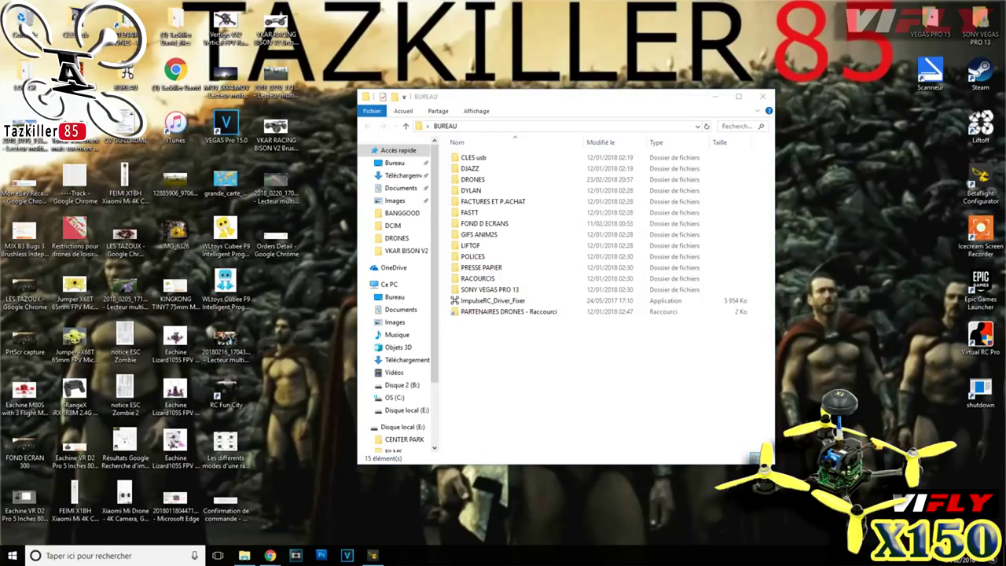
pyautogui.click(715, 96)
pyautogui.rightClick(771, 215)
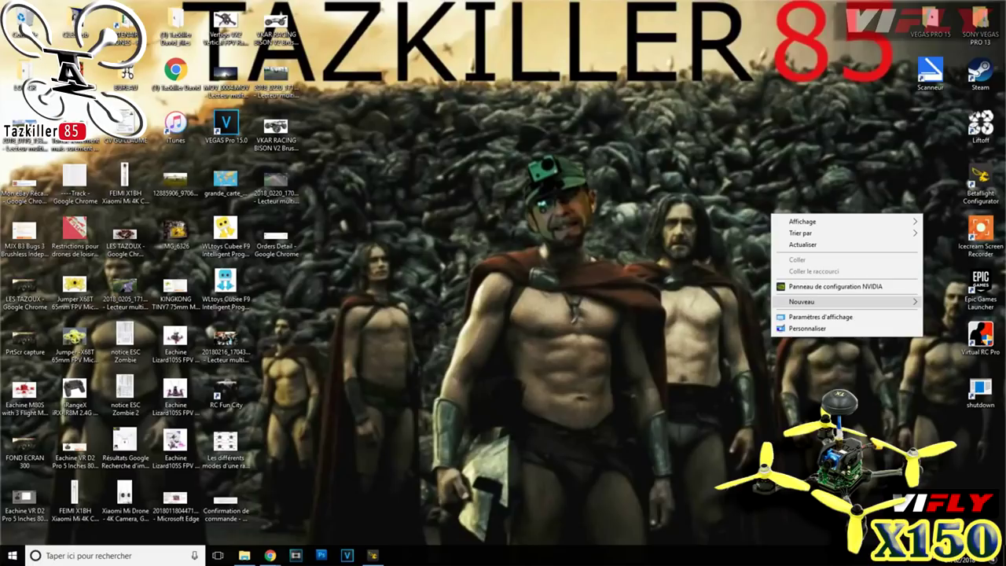
pyautogui.moveTo(801, 302)
pyautogui.click(653, 304)
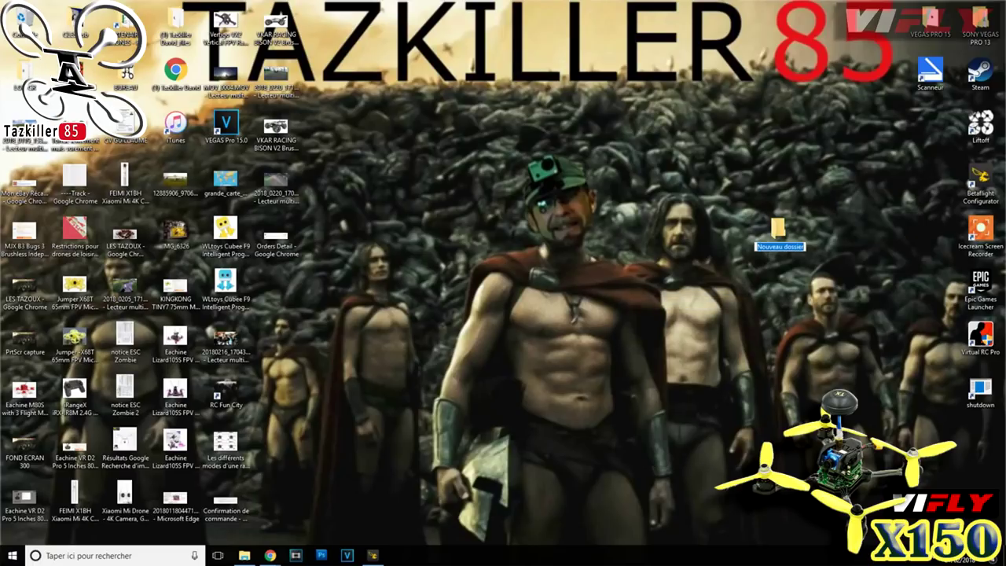
pyautogui.write('beta')
pyautogui.press('Return')
pyautogui.press('Return')
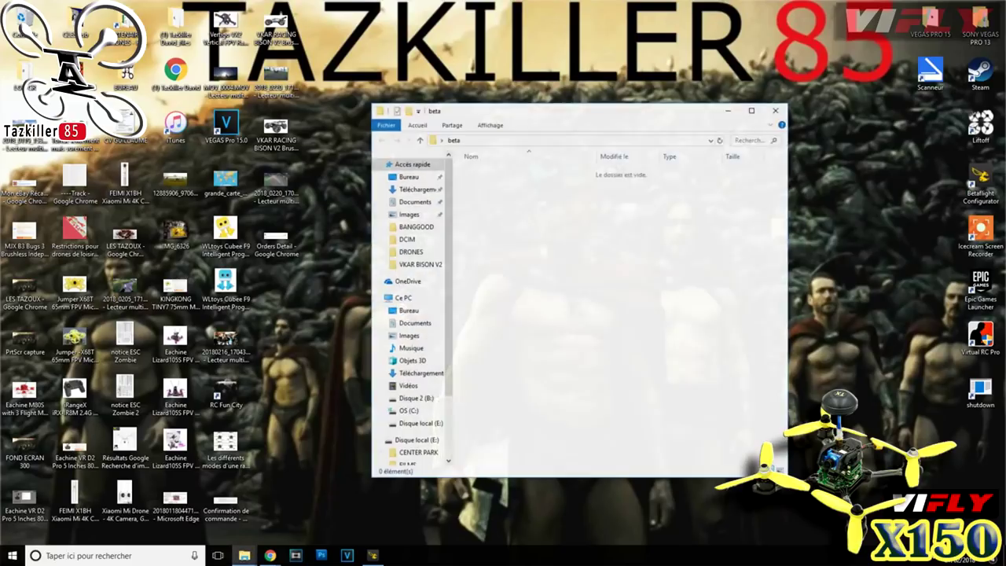
# Step: Create a text document named "dump origine X150" in the beta folder and open it
pyautogui.rightClick(490, 211)
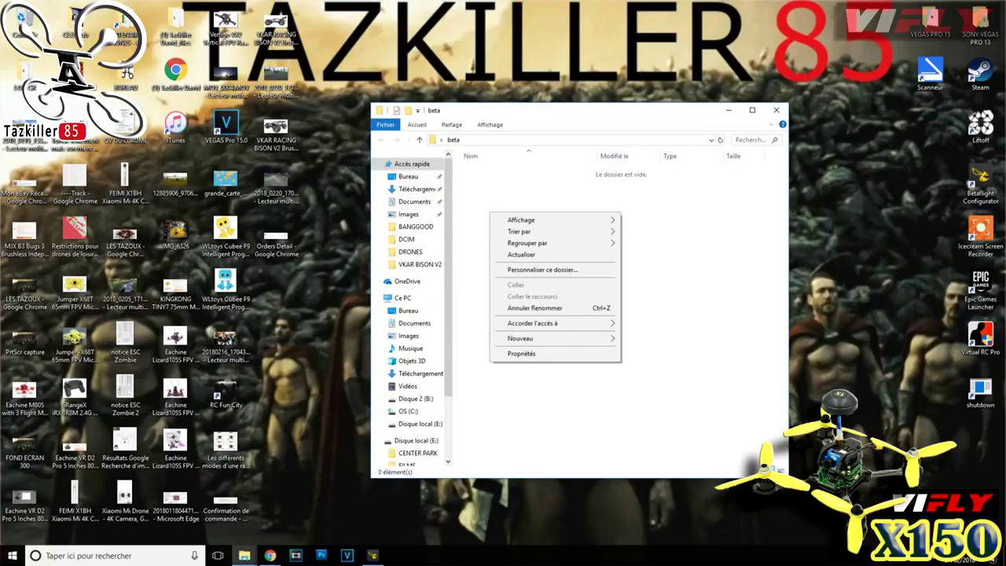
pyautogui.moveTo(550, 338)
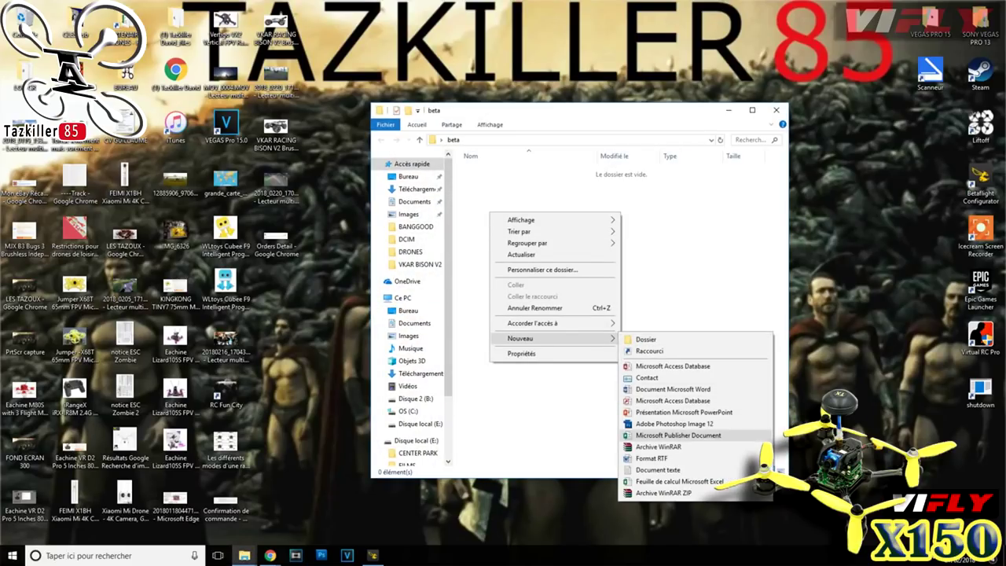
pyautogui.click(658, 469)
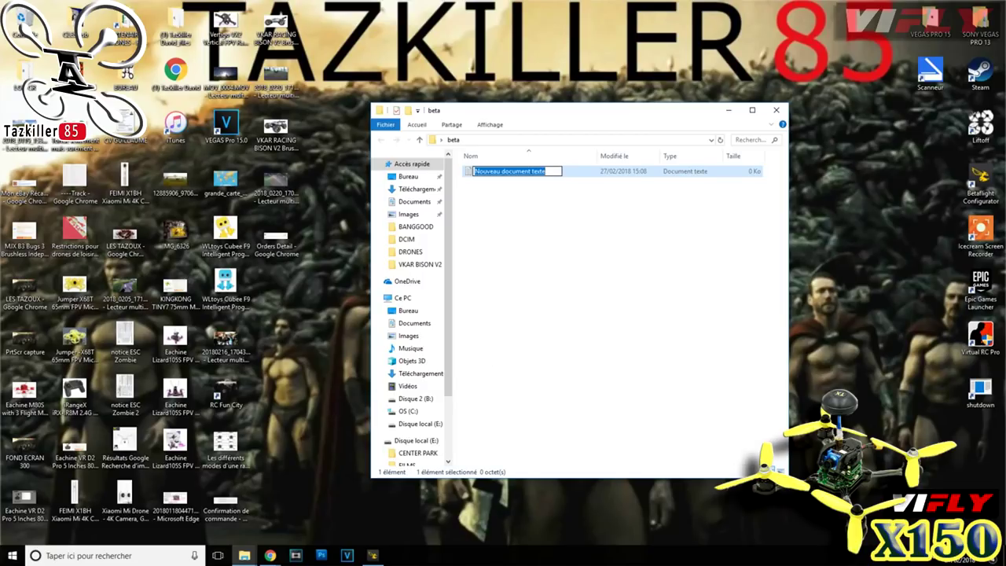
pyautogui.write('dump')
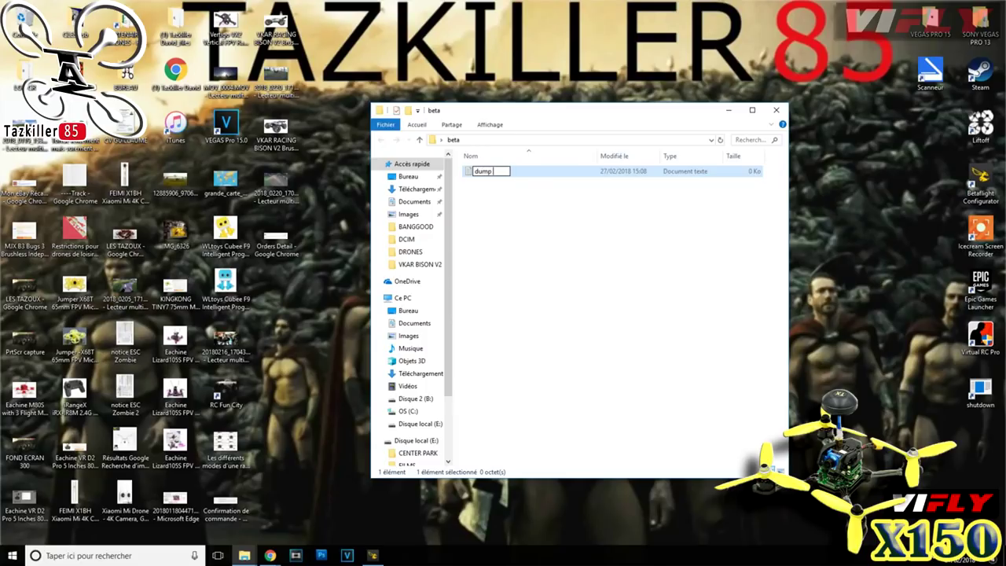
pyautogui.write(' origine X150')
pyautogui.press('Return')
pyautogui.press('Return')
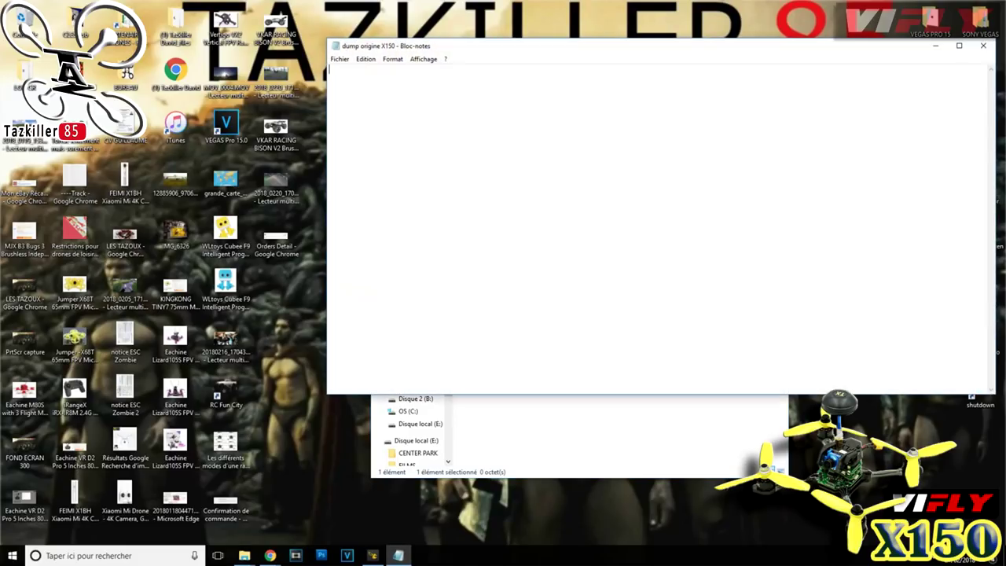
# Step: Paste the copied CLI dump into the empty text document, save it and close it
pyautogui.rightClick(384, 103)
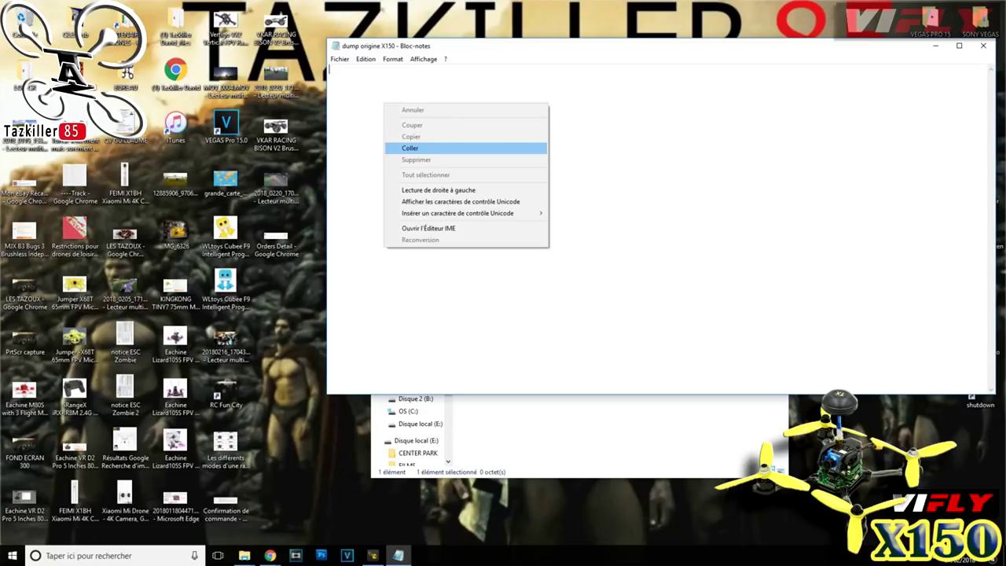
pyautogui.click(413, 148)
pyautogui.scroll(20, 656, 227)
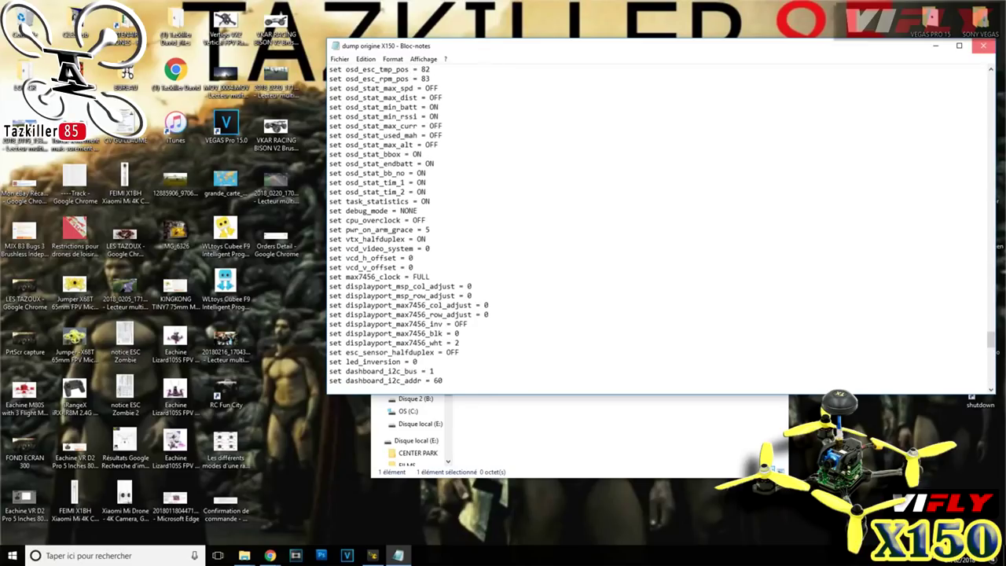
pyautogui.click(982, 45)
pyautogui.press('Return')
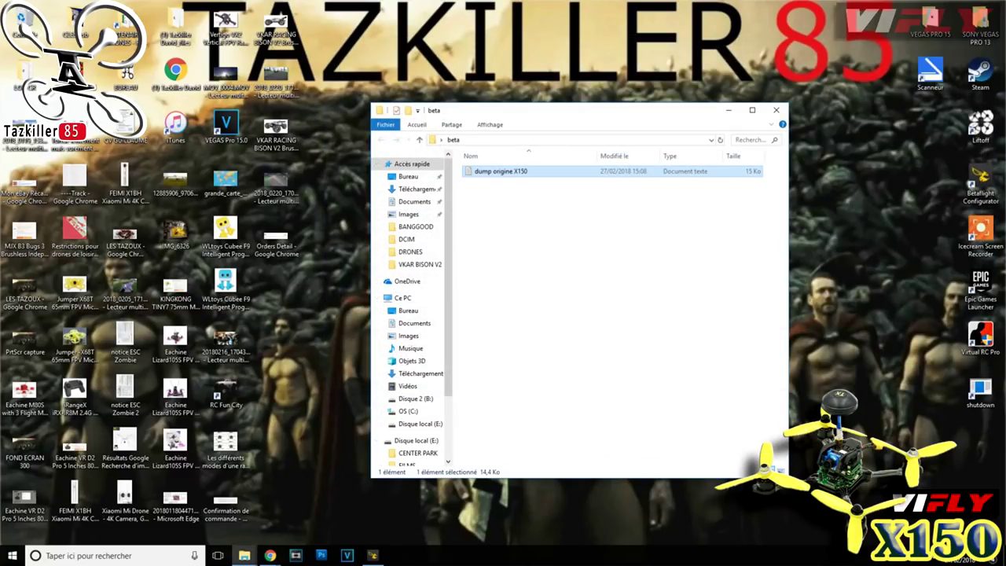
# Step: Switch back to Betaflight Configurator and leave the CLI with the exit command
pyautogui.click(372, 554)
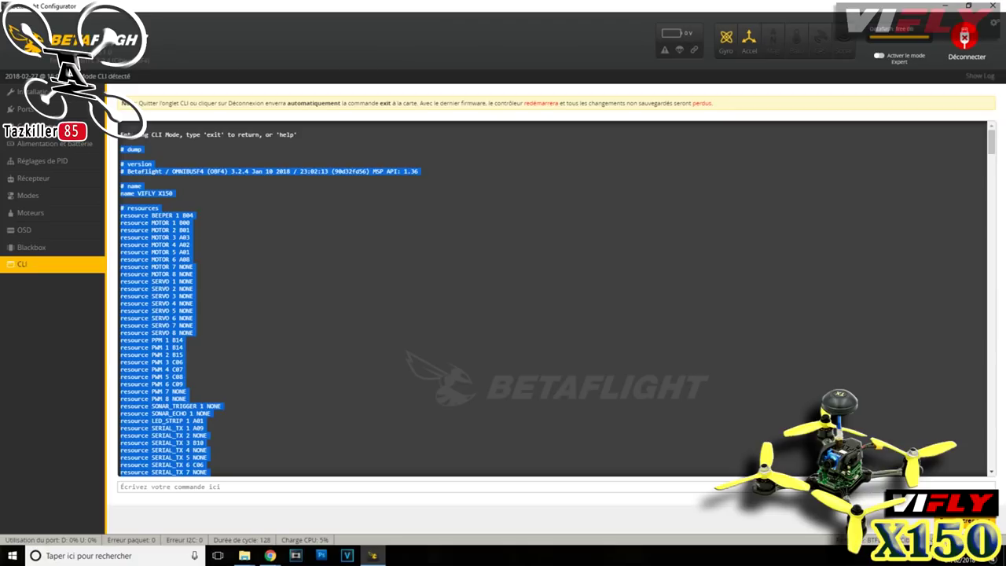
pyautogui.click(121, 486)
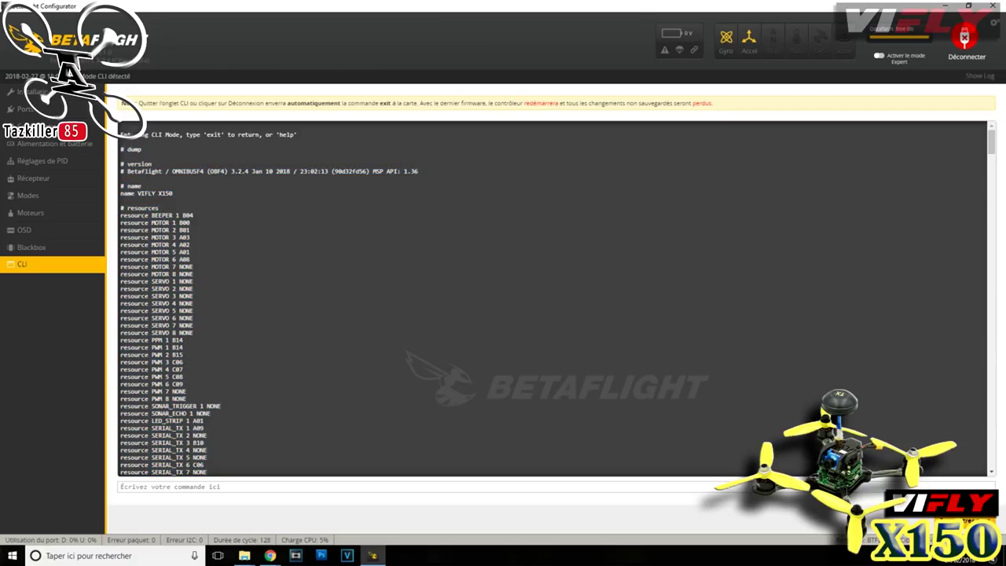
pyautogui.rightClick(135, 486)
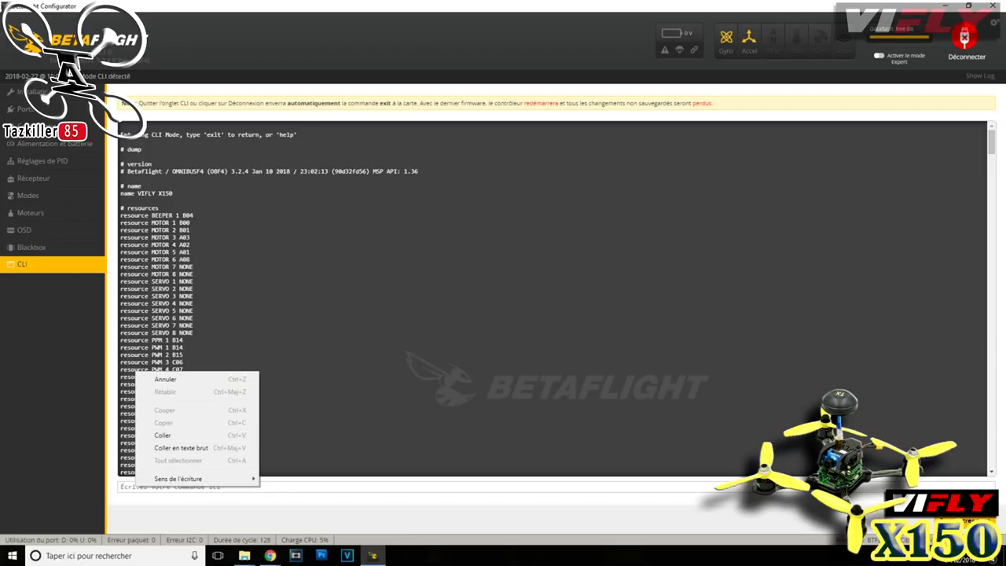
pyautogui.press('Escape')
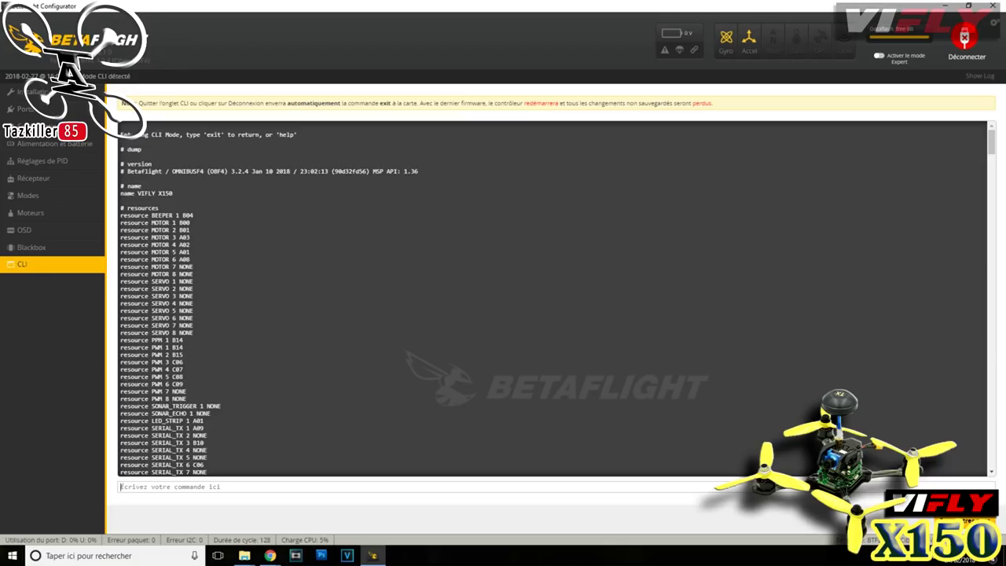
pyautogui.write('save')
pyautogui.hotkey('shift', 'Home')
pyautogui.write('exit')
pyautogui.press('Return')
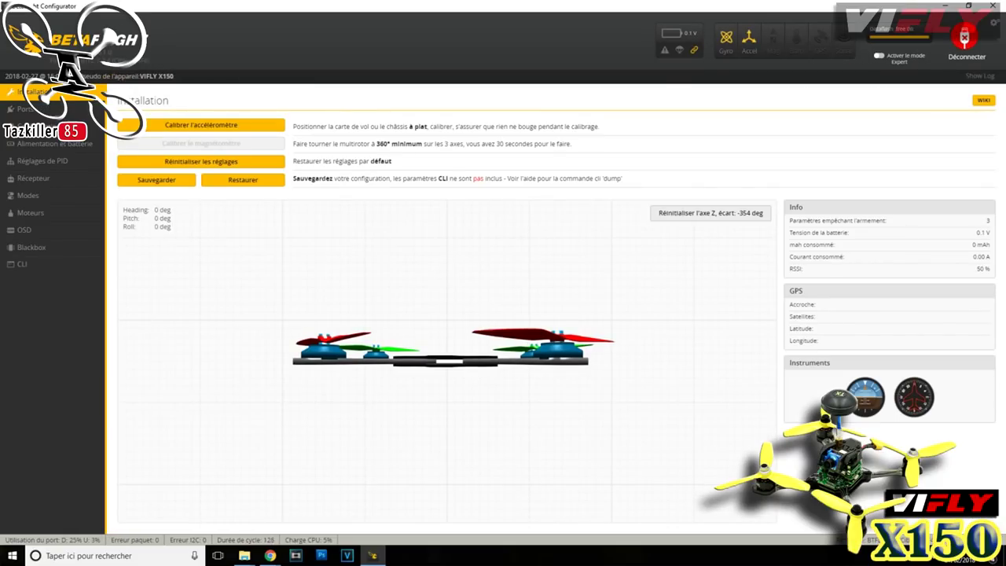
# Step: Review the Ports settings and the Configuration page's mixer, ESC, system, board alignment and model name settings
pyautogui.click(28, 109)
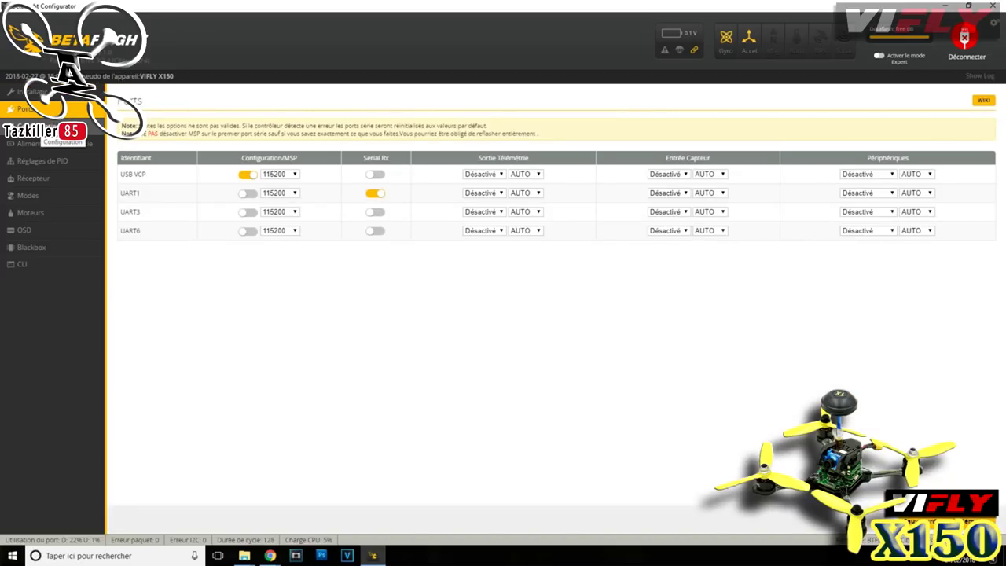
pyautogui.click(44, 126)
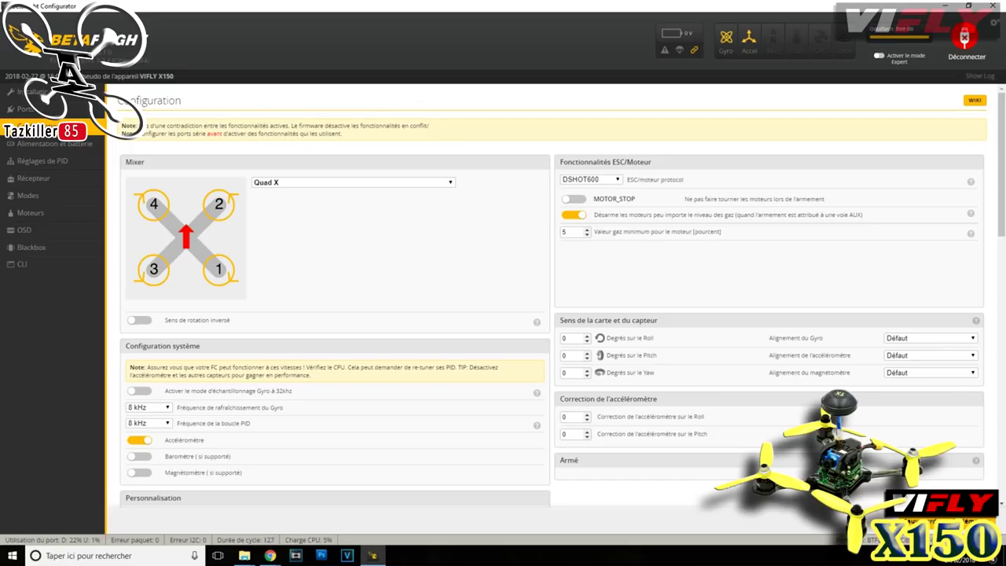
pyautogui.scroll(-3, 550, 314)
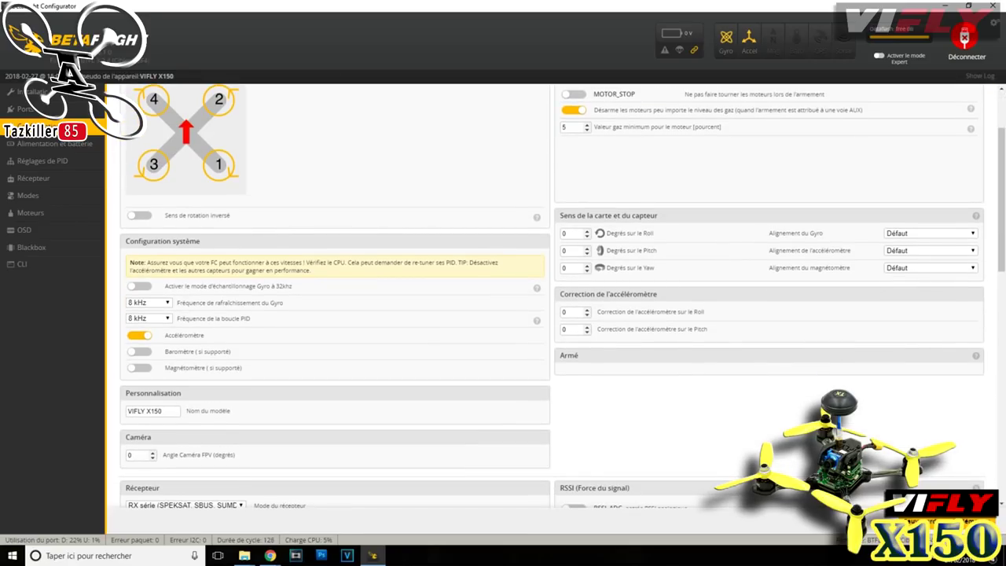
pyautogui.scroll(3, 550, 314)
pyautogui.scroll(-4, 550, 314)
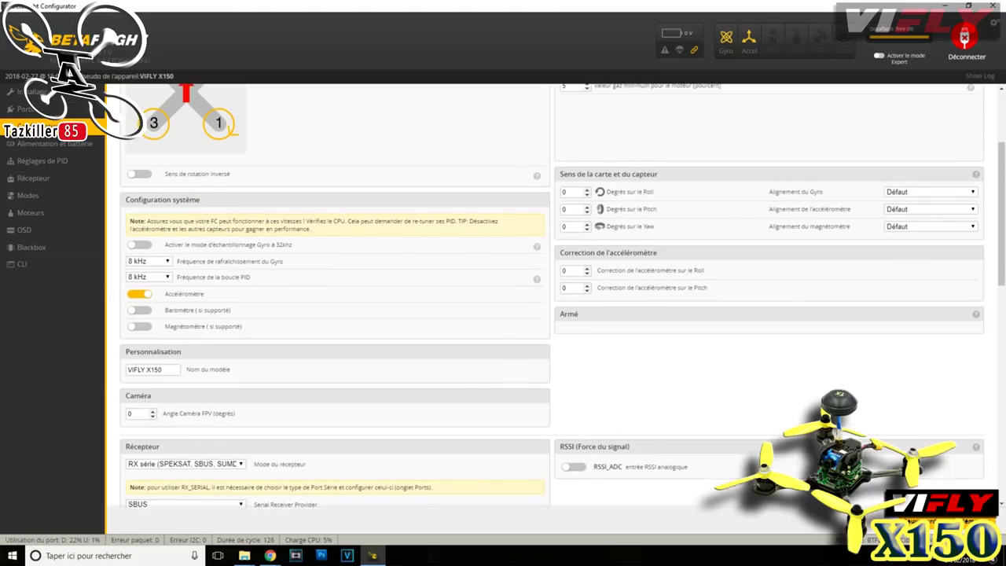
pyautogui.scroll(2, 550, 314)
pyautogui.scroll(-2, 550, 314)
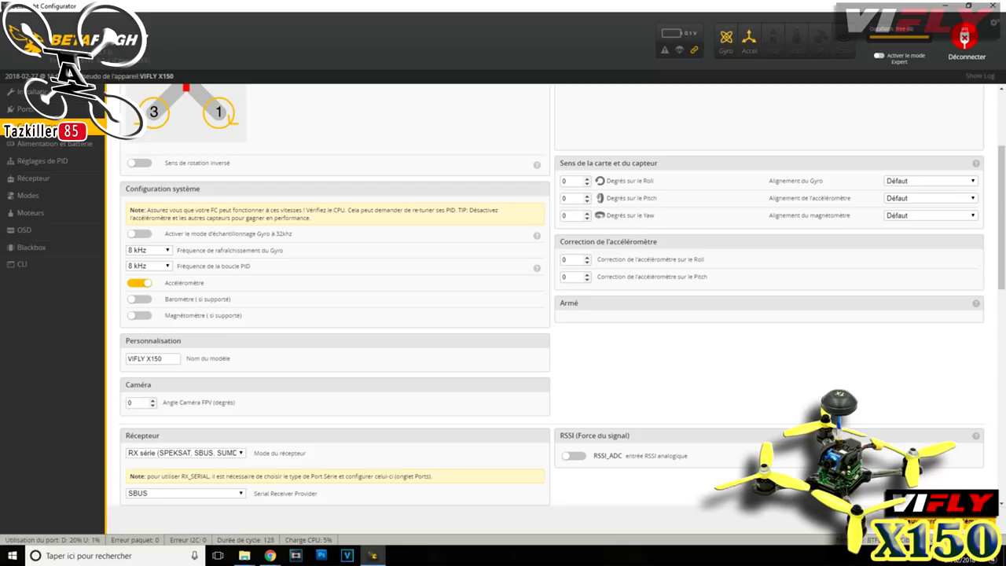
pyautogui.scroll(-3, 550, 314)
pyautogui.moveTo(163, 201); pyautogui.dragTo(127, 201)
pyautogui.click(162, 201)
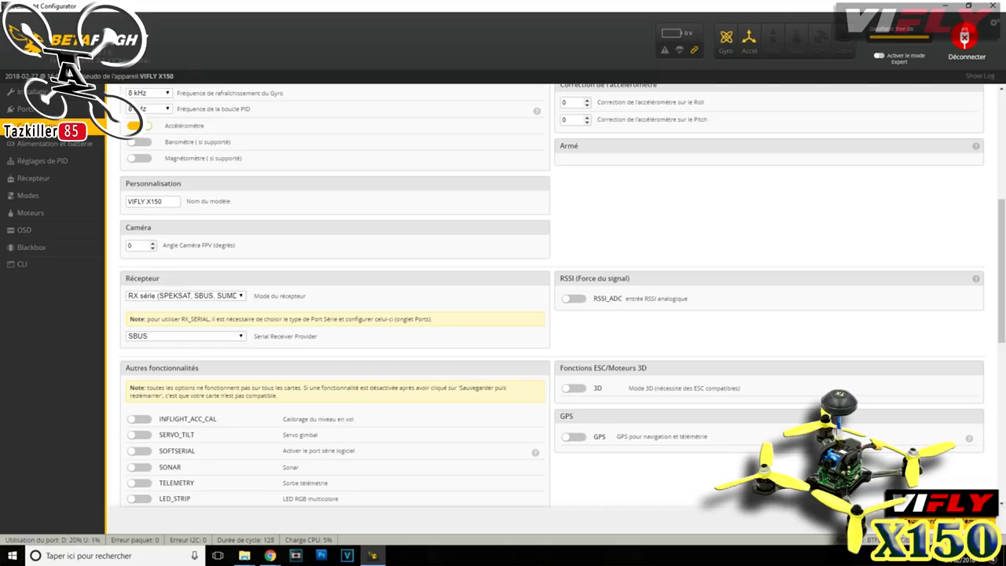
# Step: Try the receiver mode "entrée RX PPM" and return it to "RX série (SPEKSAT, SBUS, SUMD)"
pyautogui.scroll(-2, 551, 314)
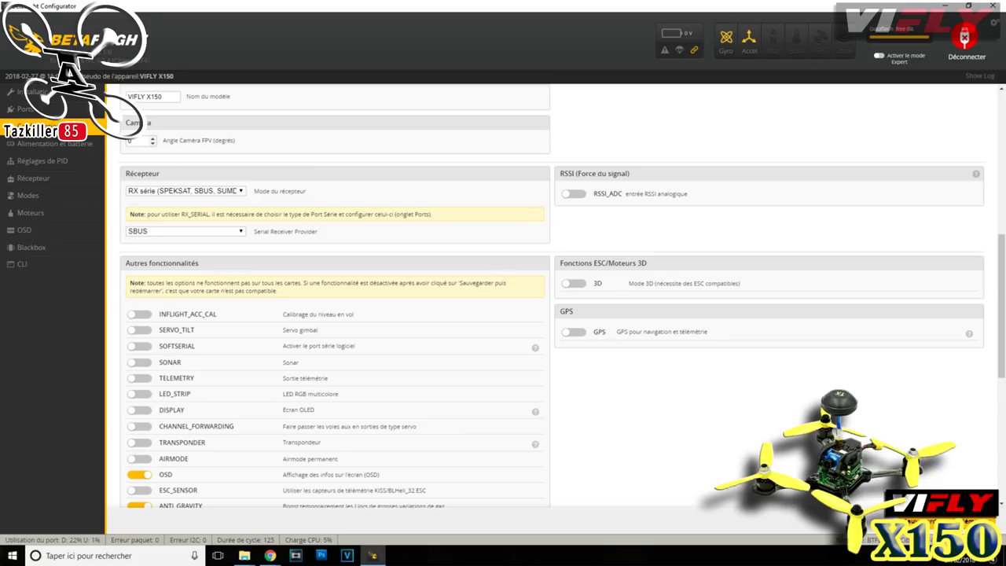
pyautogui.click(185, 190)
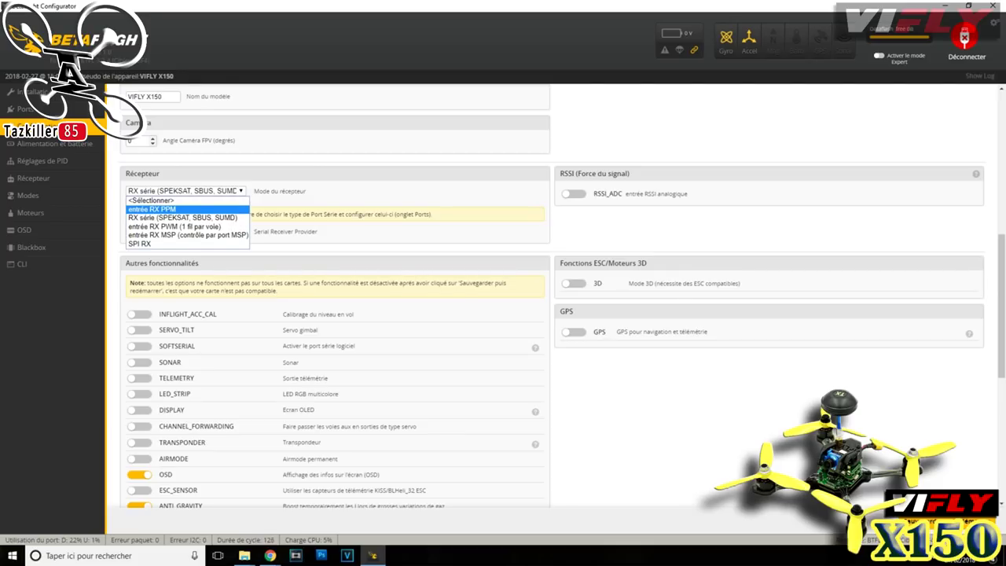
pyautogui.click(173, 201)
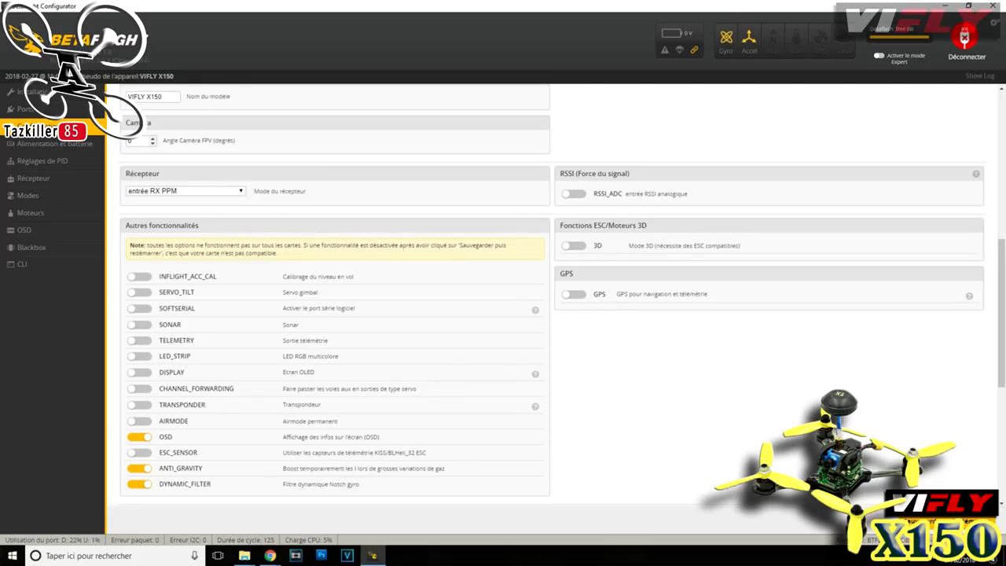
pyautogui.click(185, 191)
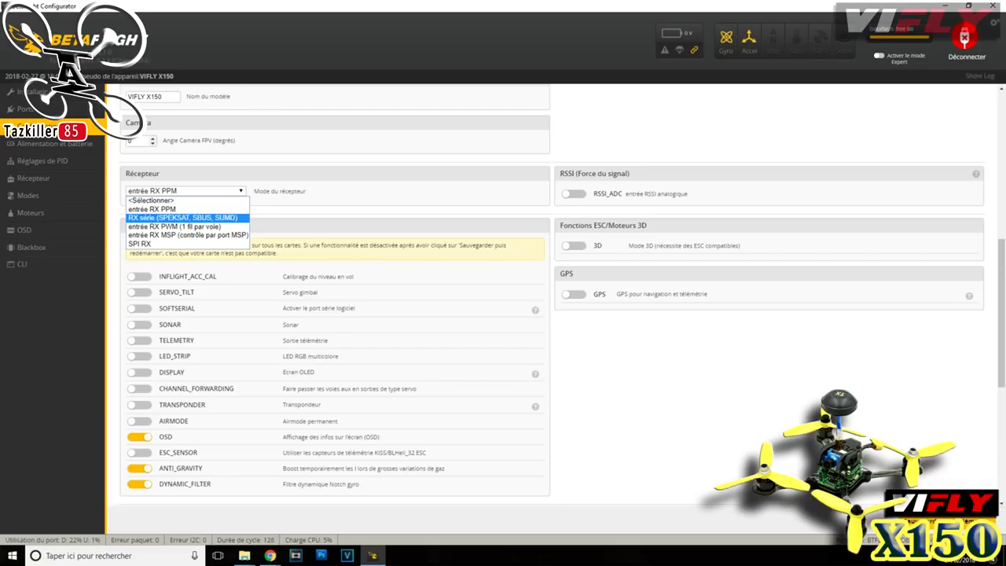
pyautogui.click(186, 217)
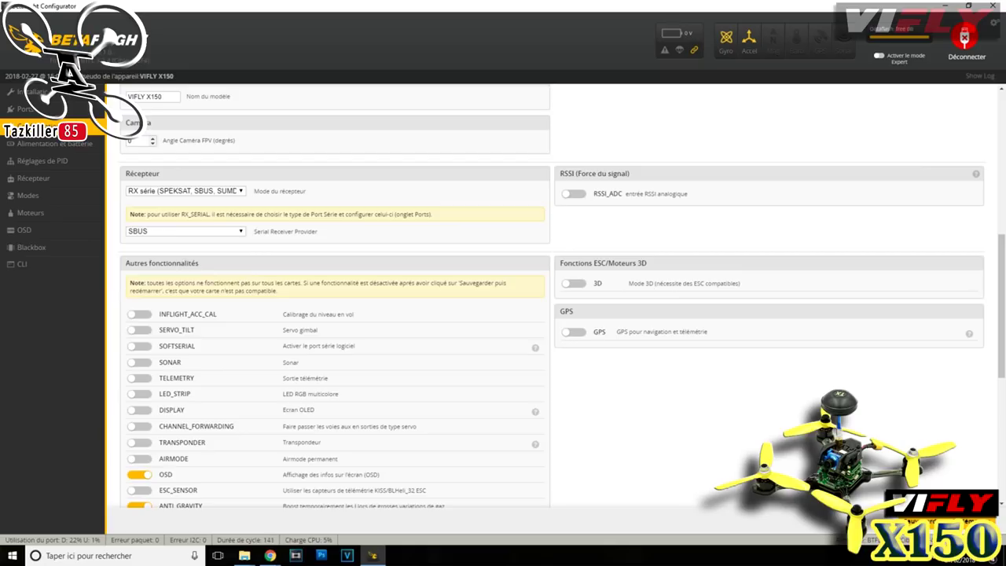
# Step: Review the serial receiver provider options, the other features and the beeper settings of the configuration
pyautogui.click(186, 231)
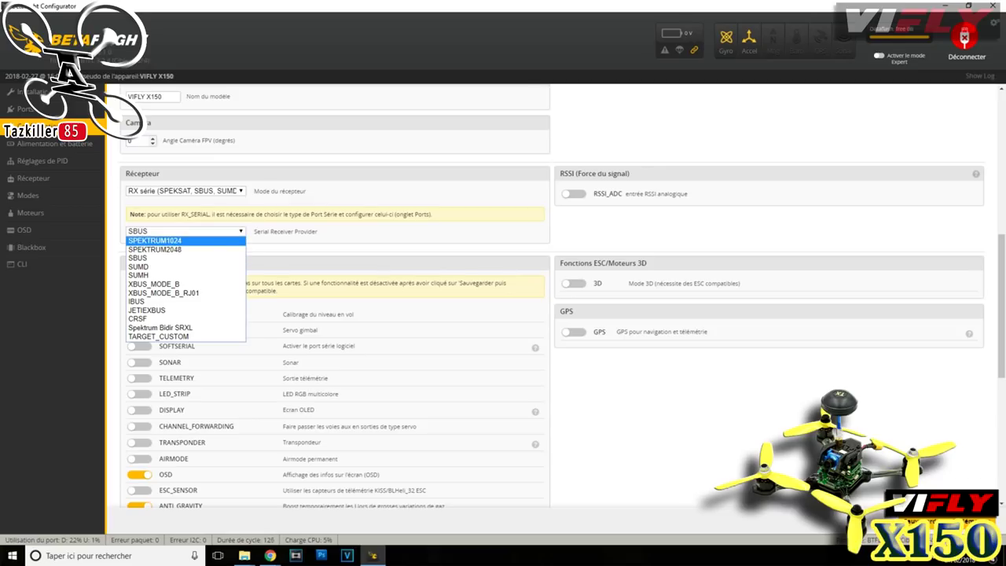
pyautogui.press('Escape')
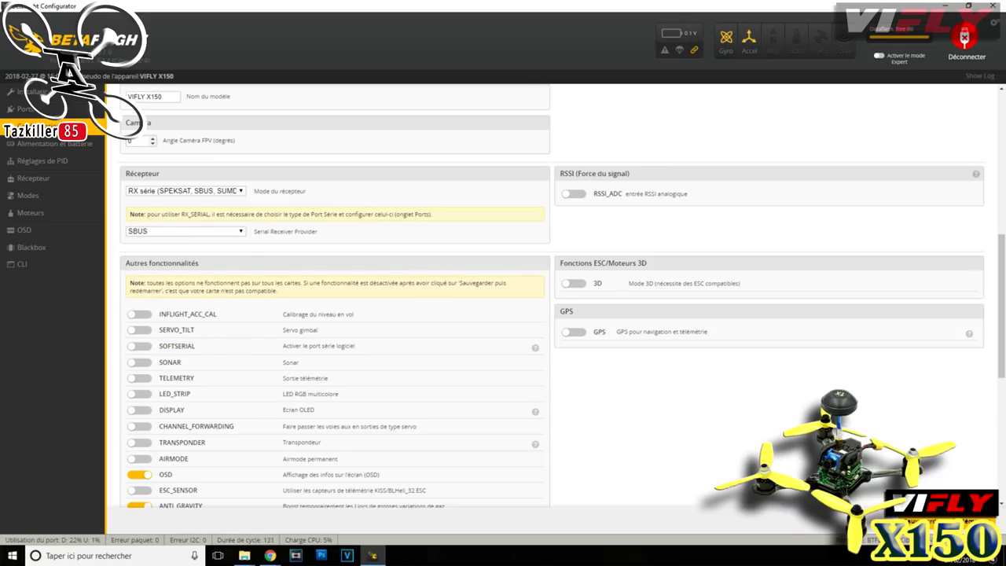
pyautogui.scroll(-4, 550, 314)
pyautogui.scroll(3, 550, 314)
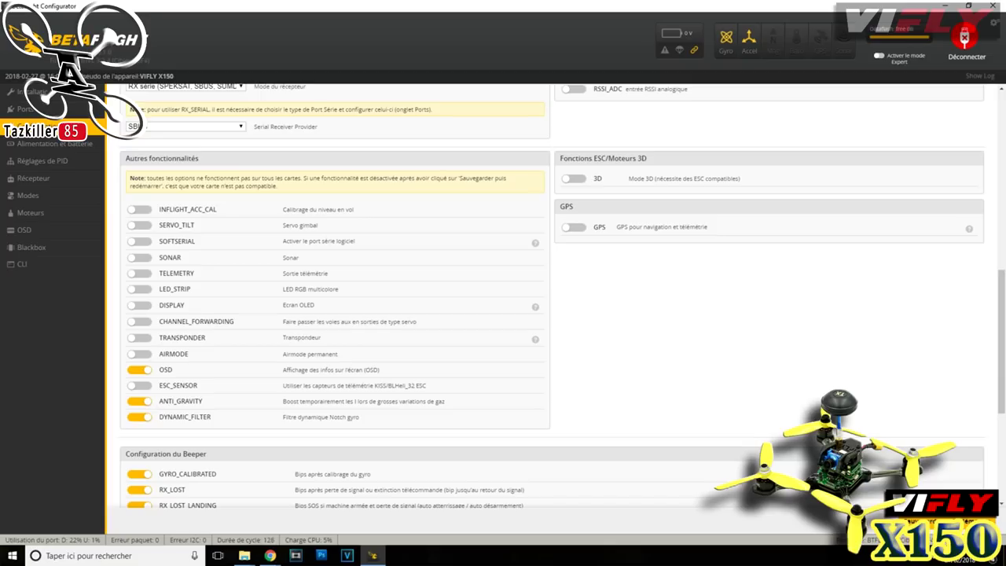
pyautogui.scroll(-2, 550, 314)
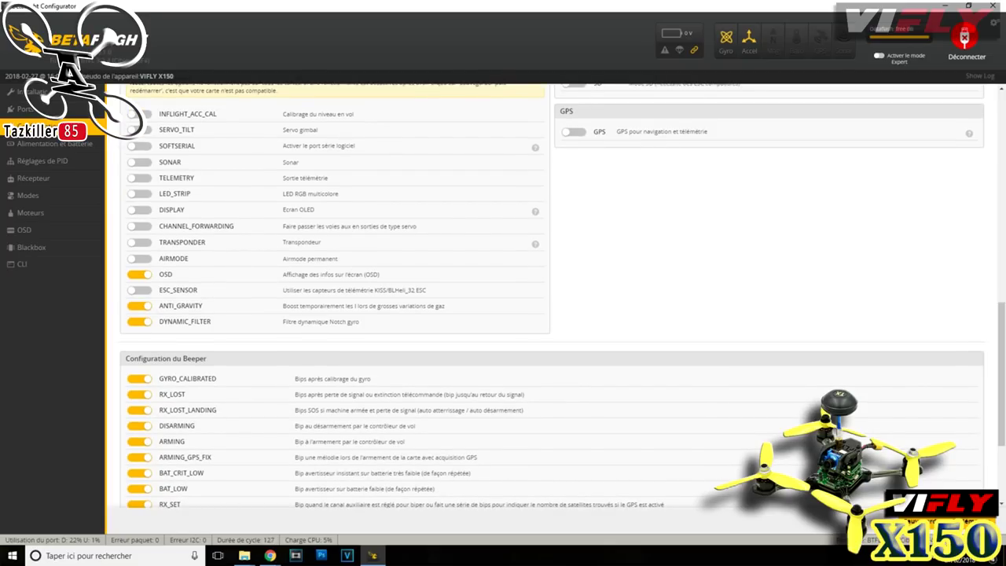
pyautogui.scroll(-2, 550, 314)
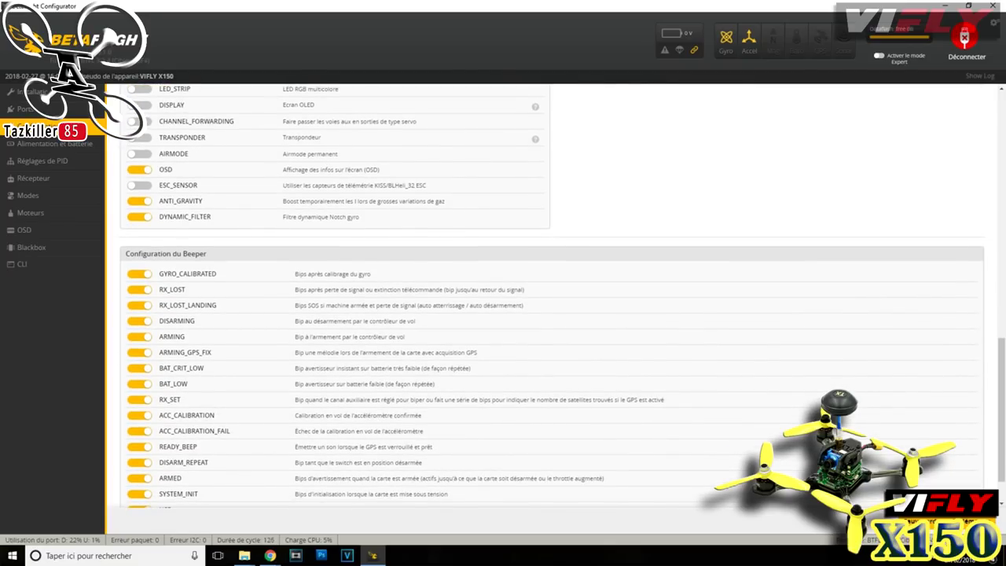
pyautogui.scroll(3, 550, 314)
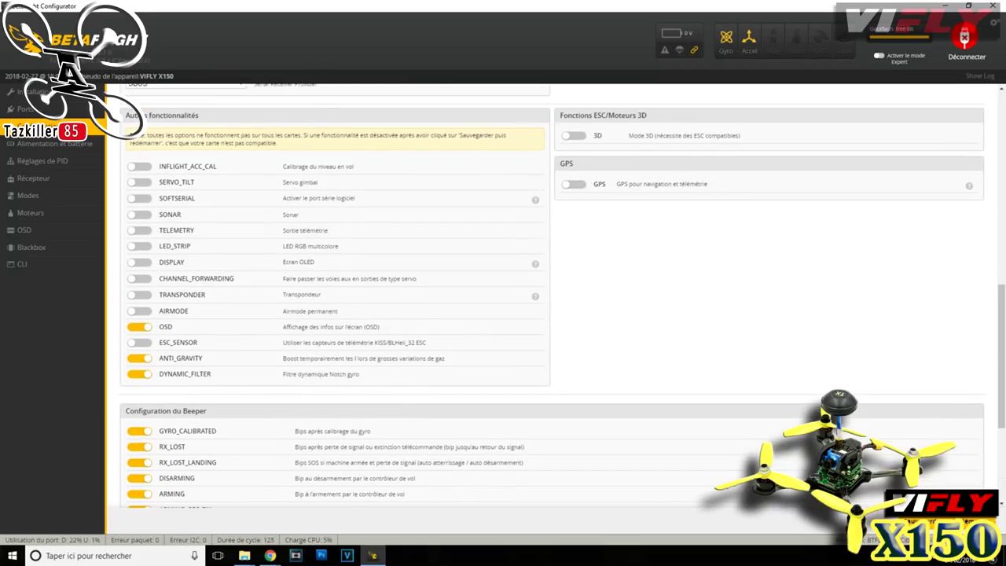
pyautogui.scroll(-4, 550, 314)
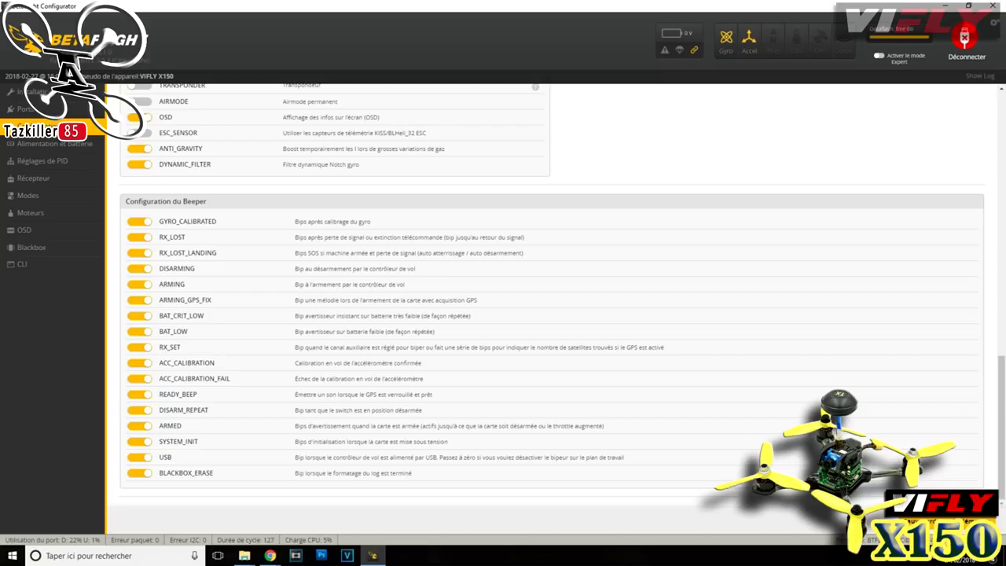
pyautogui.scroll(15, 550, 299)
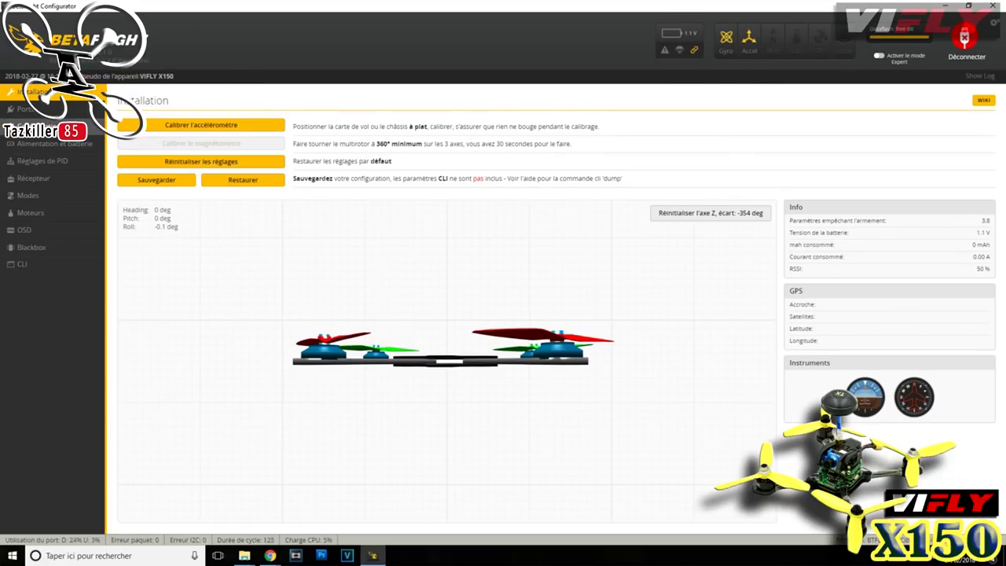
# Step: Go over the Configuration page again from the mixer to the receiver section, and examine the available ESC/motor protocols
pyautogui.click(47, 126)
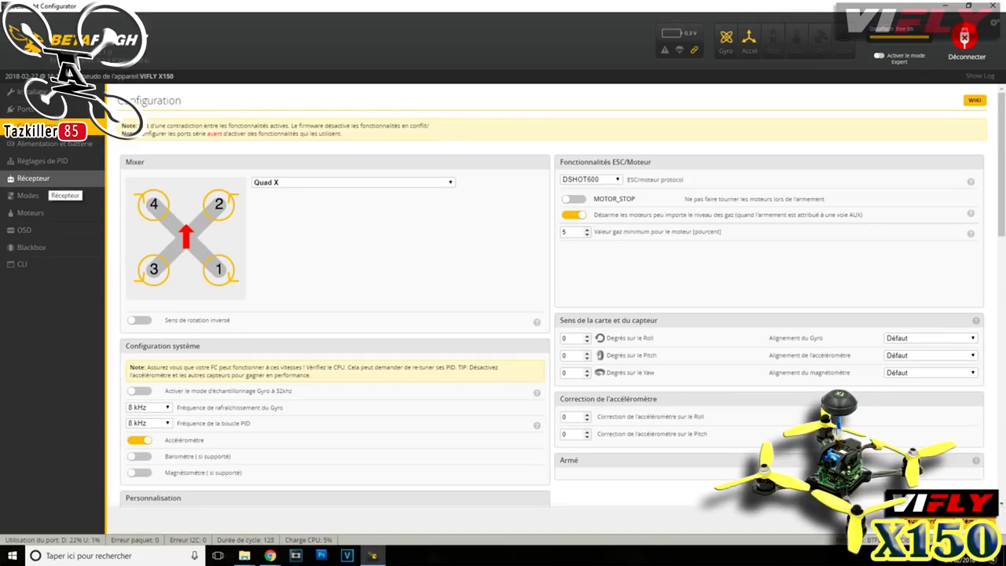
pyautogui.click(39, 178)
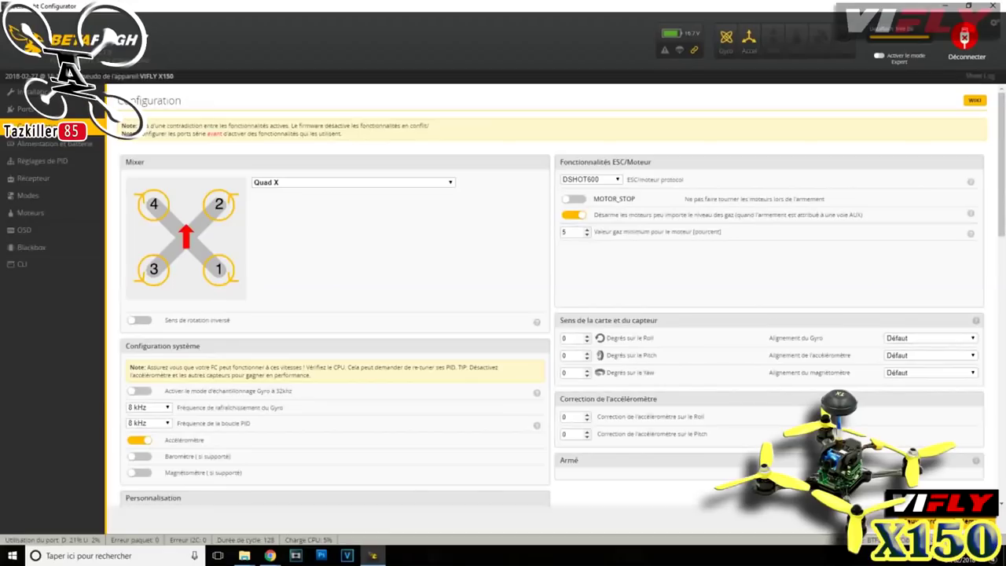
pyautogui.scroll(-10, 550, 314)
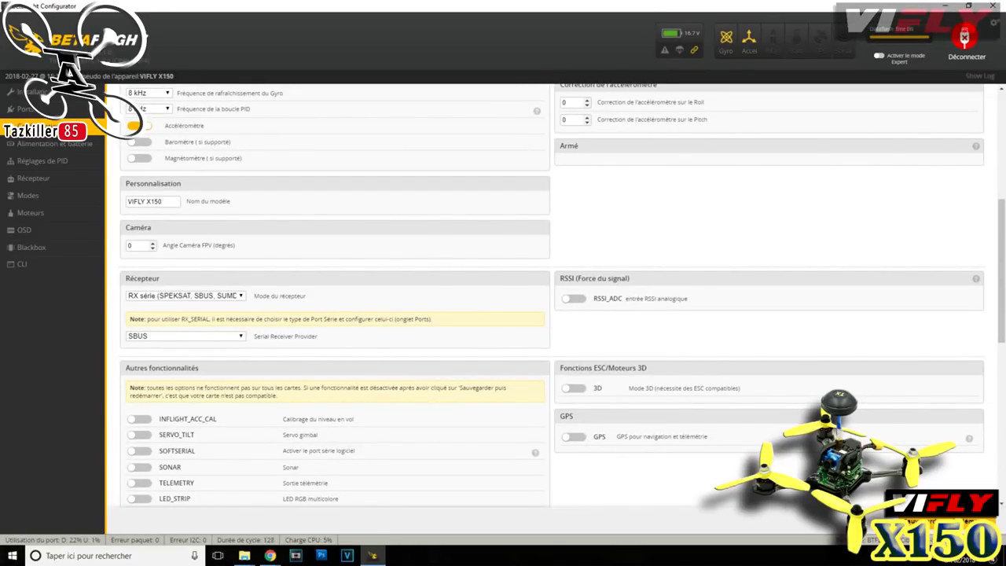
pyautogui.scroll(5, 550, 314)
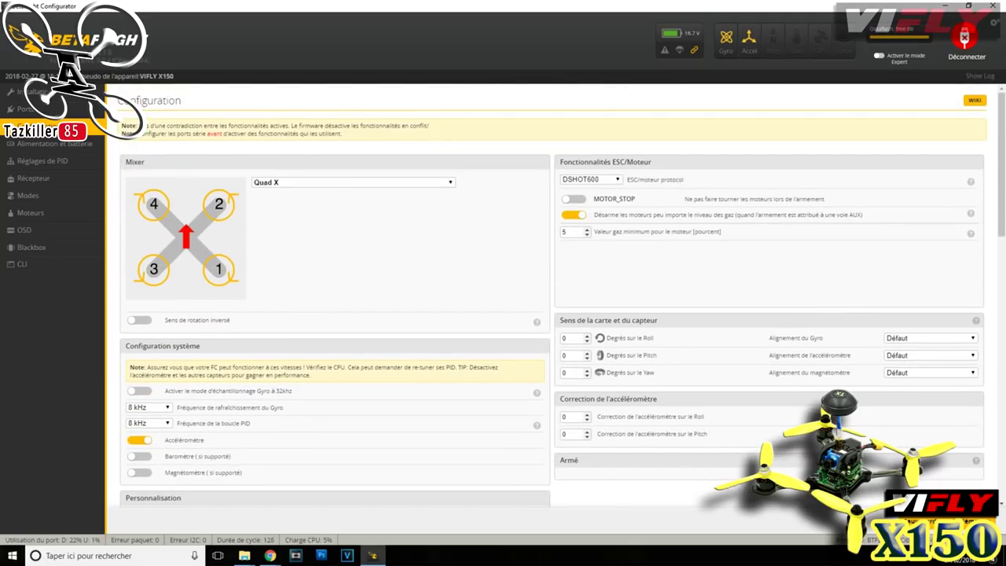
pyautogui.scroll(-3, 550, 314)
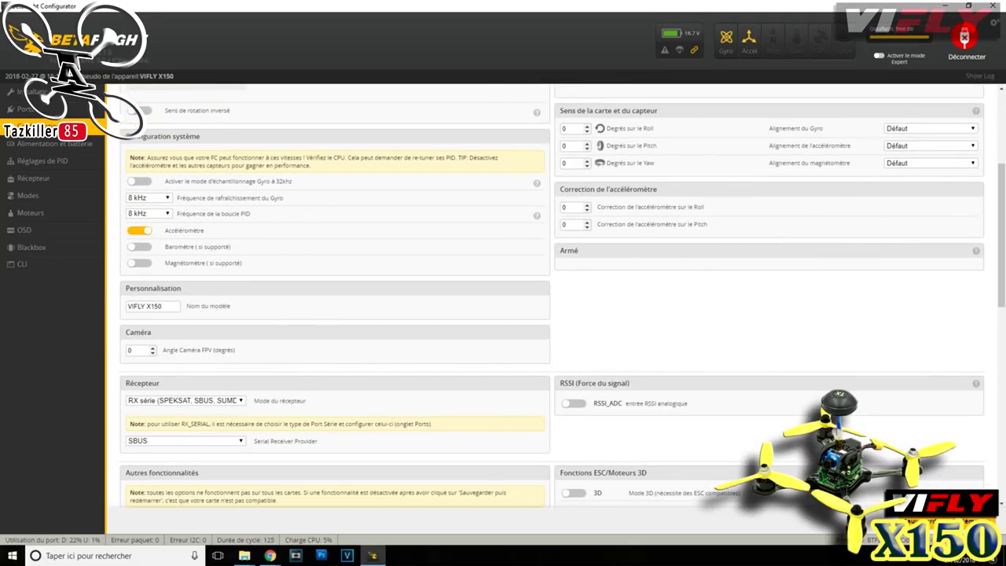
pyautogui.scroll(3, 550, 315)
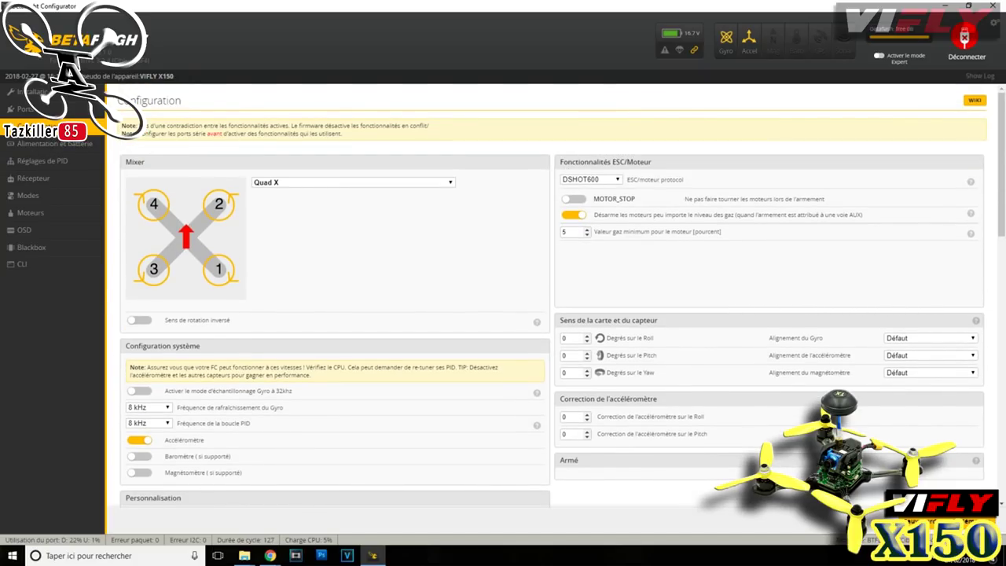
pyautogui.scroll(-2, 550, 315)
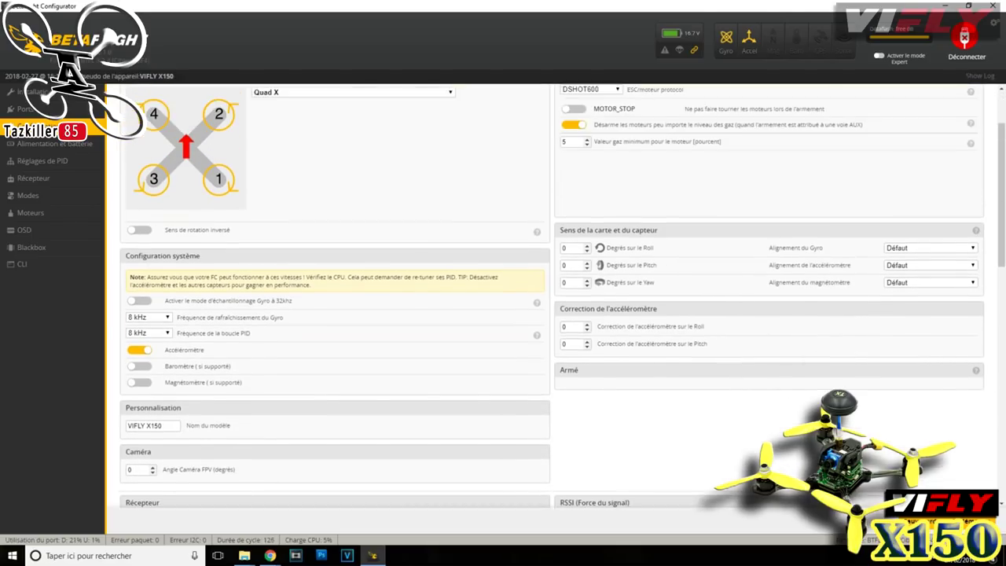
pyautogui.scroll(2, 550, 314)
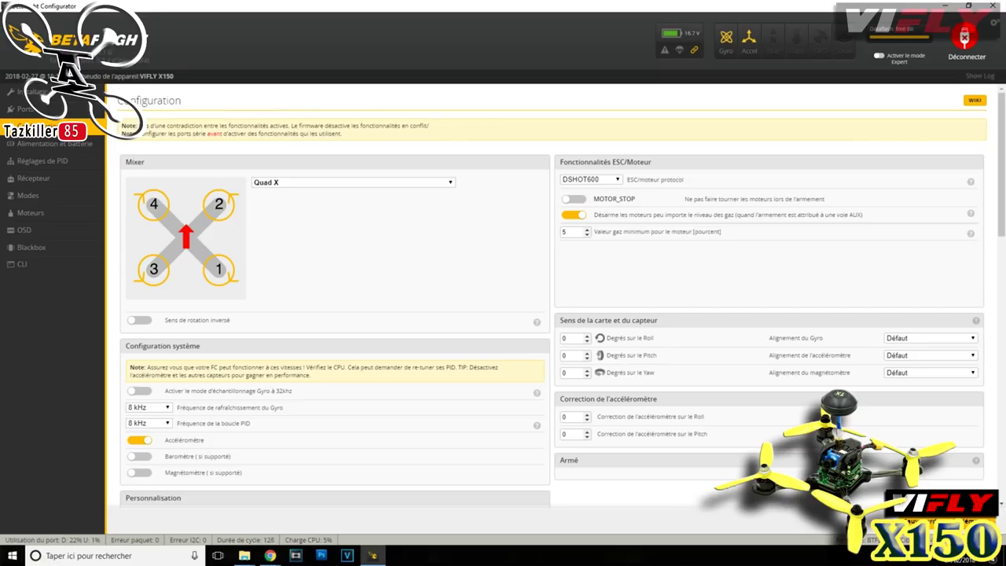
pyautogui.click(591, 180)
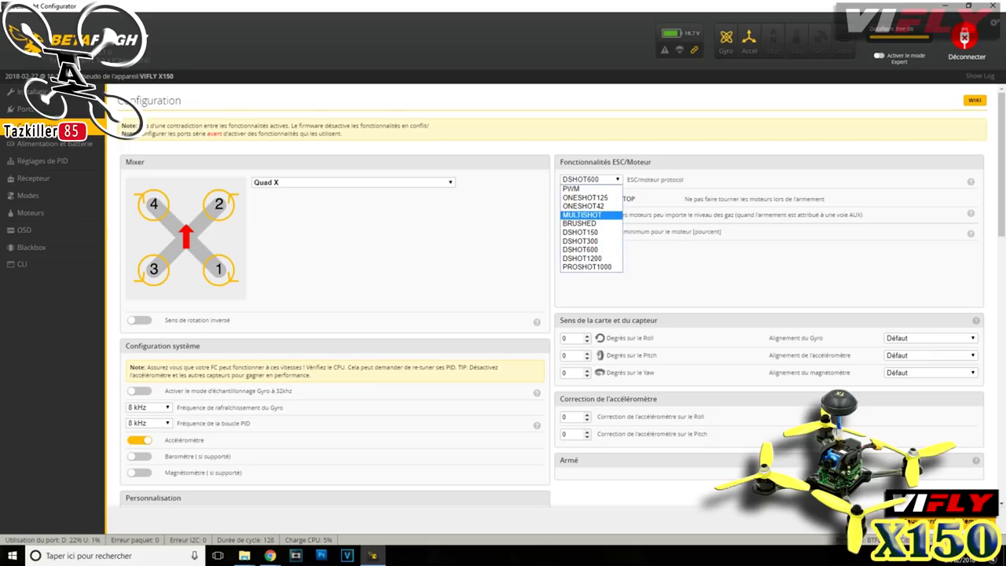
pyautogui.click(602, 217)
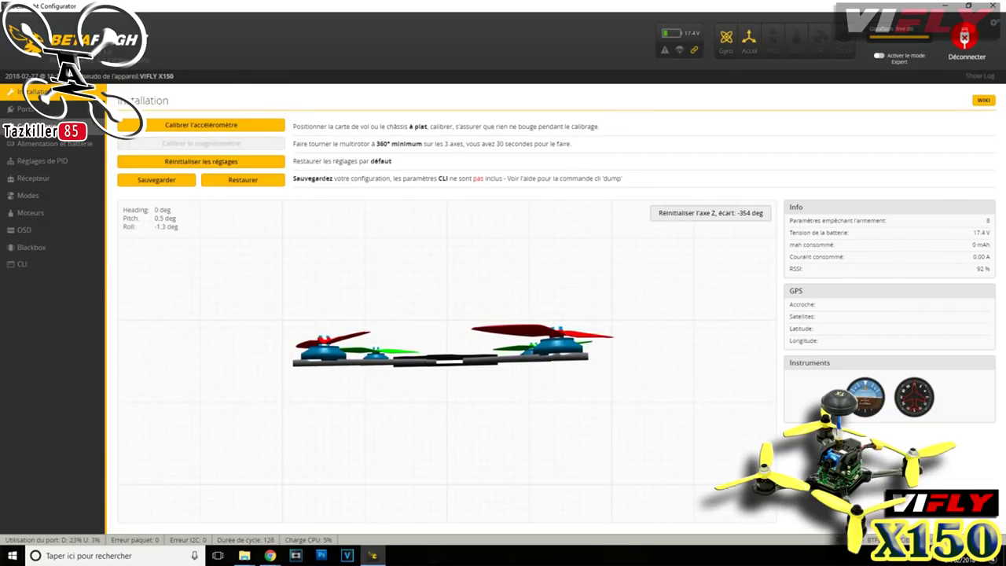
# Step: Visit the Moteurs page and calibrate the accelerometer from the Installation page
pyautogui.click(32, 214)
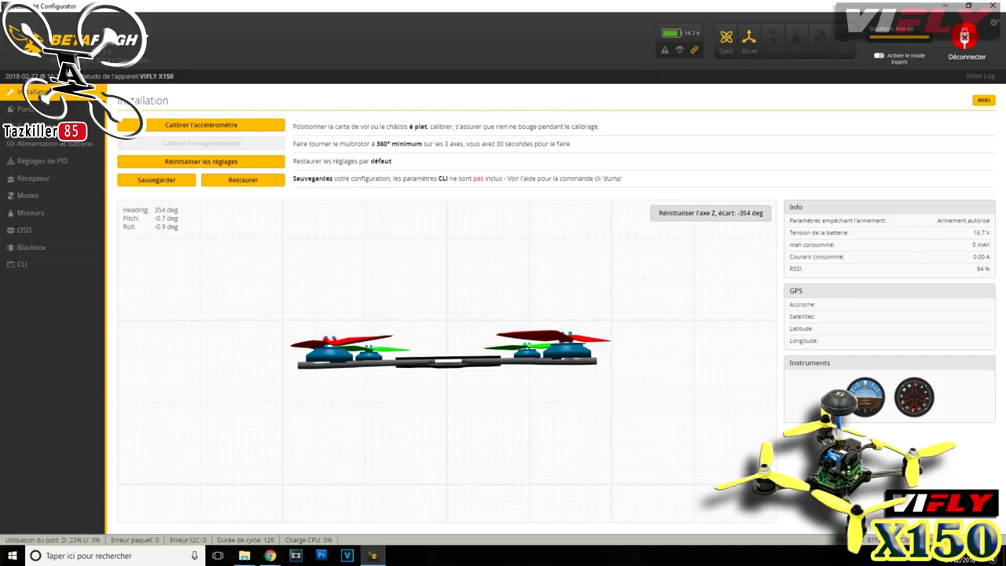
pyautogui.click(201, 125)
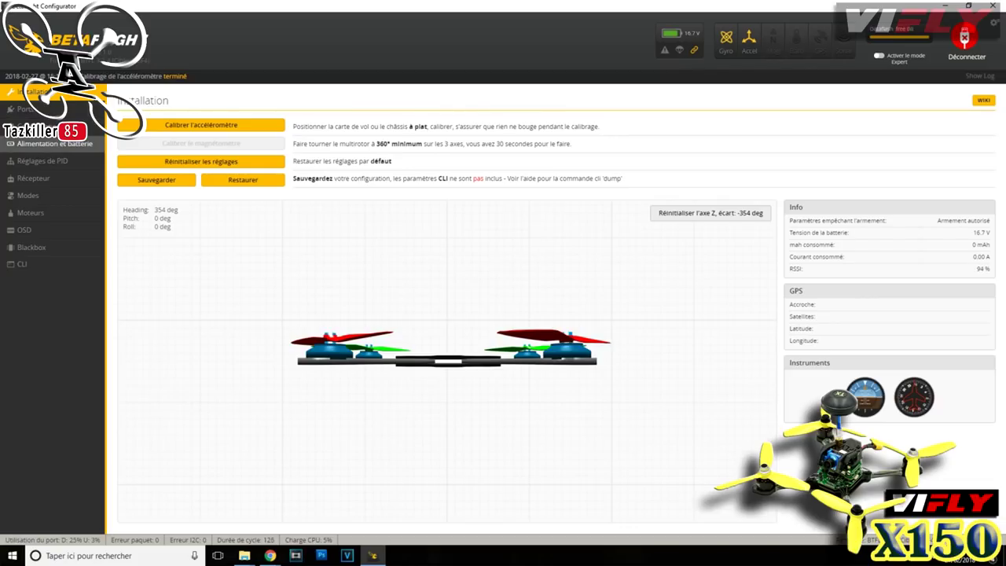
# Step: Try the MOTOR_STOP option on the Configuration page, switch it back off and look over the remaining settings
pyautogui.click(31, 126)
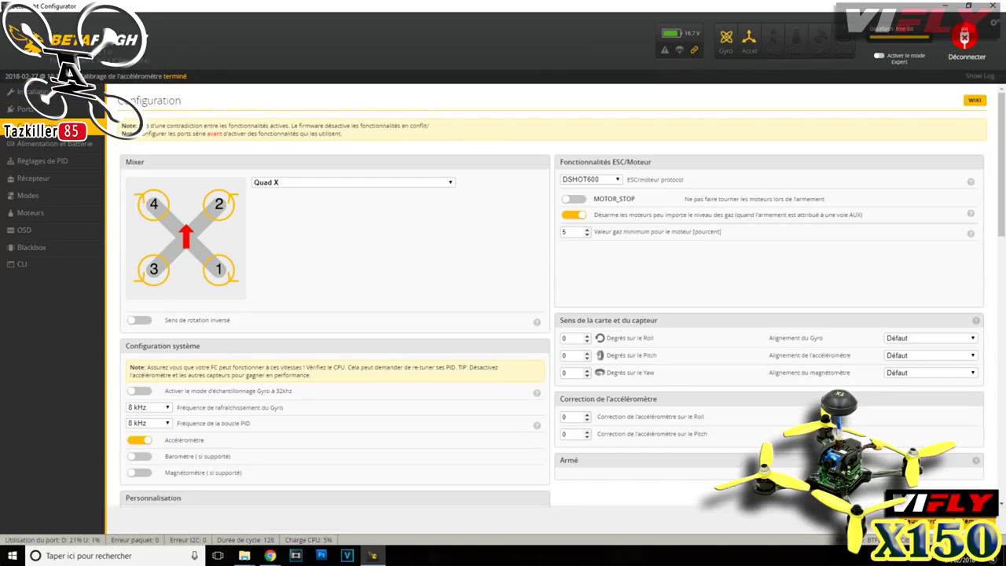
pyautogui.click(573, 199)
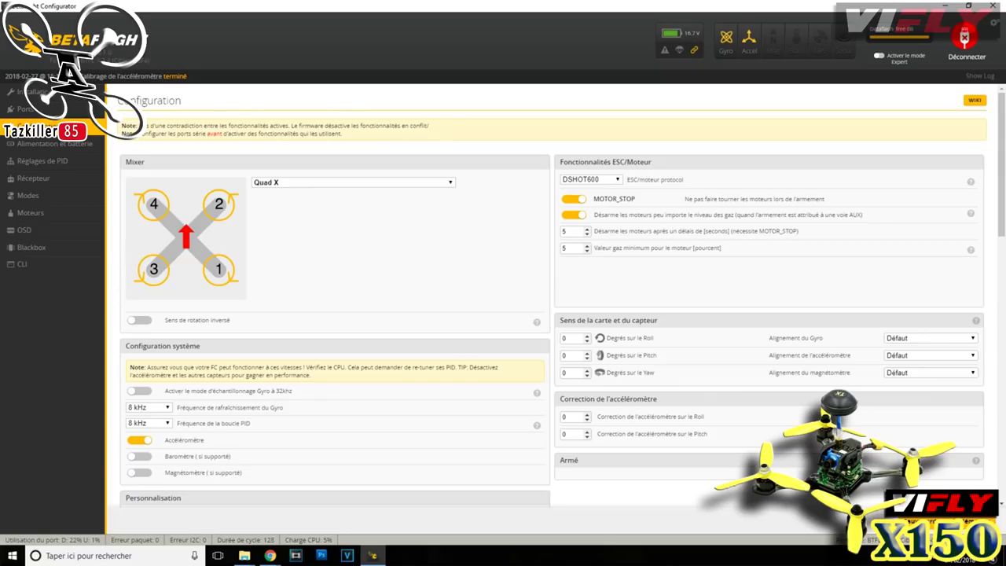
pyautogui.click(574, 198)
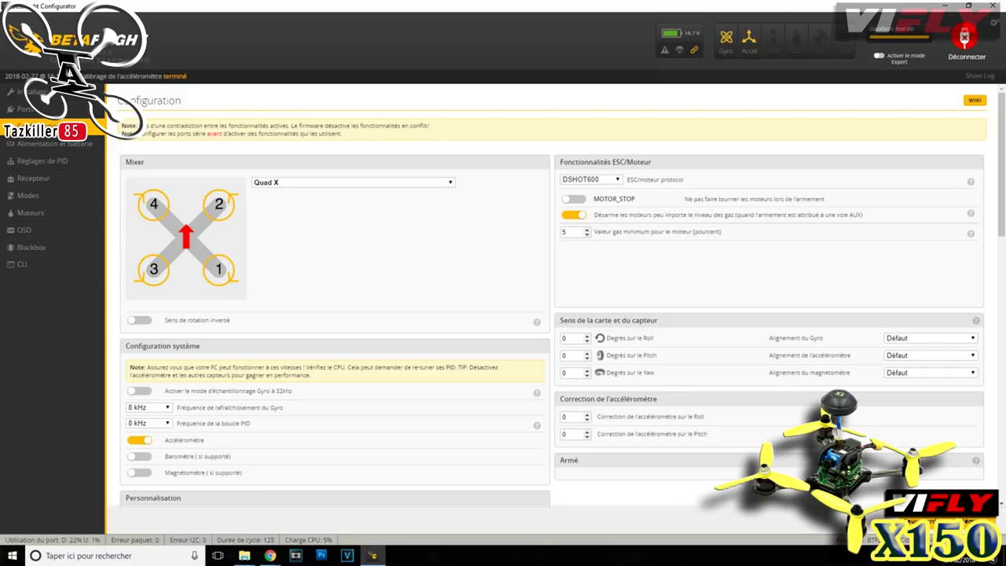
pyautogui.scroll(-5, 550, 314)
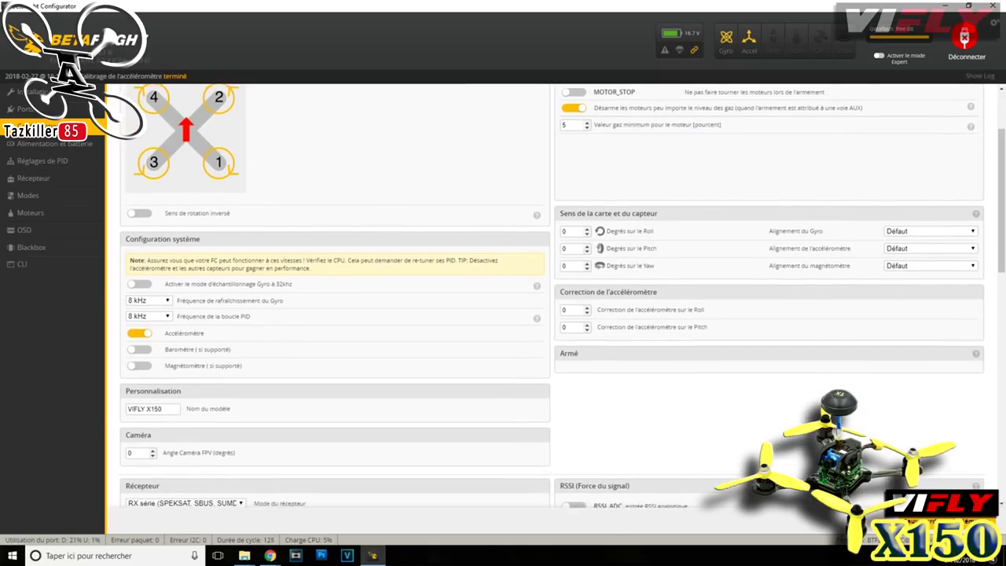
pyautogui.scroll(-2, 550, 314)
pyautogui.scroll(6, 550, 315)
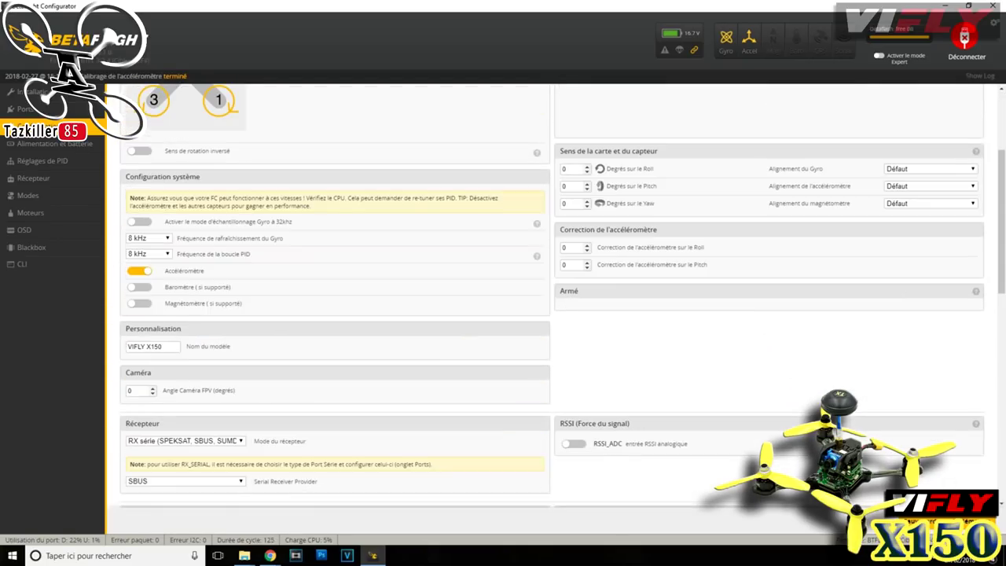
pyautogui.scroll(-8, 550, 314)
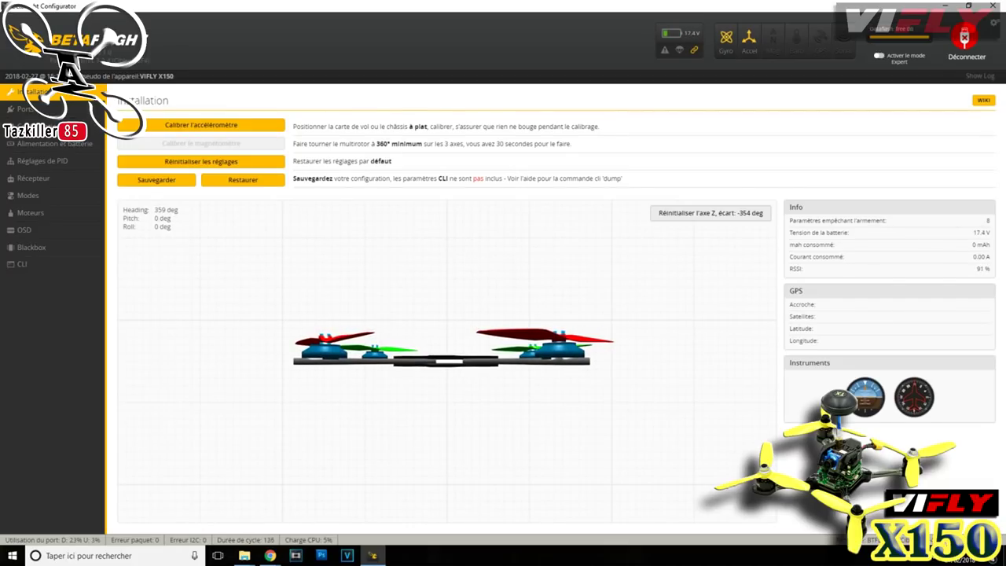
# Step: Review the voltage, current and capacity settings on the Alimentation et batterie page
pyautogui.click(52, 143)
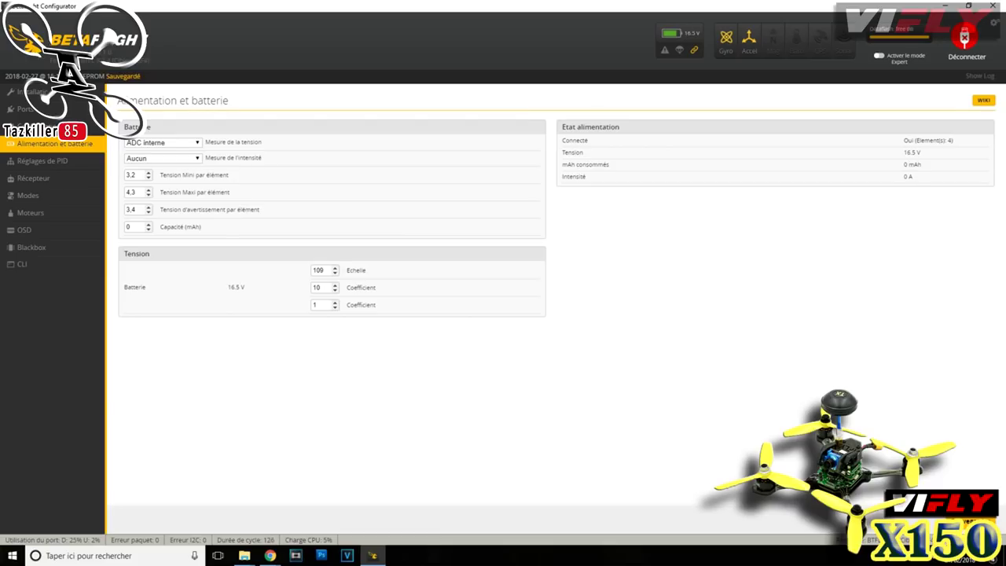
pyautogui.press('Down')
pyautogui.press('Up')
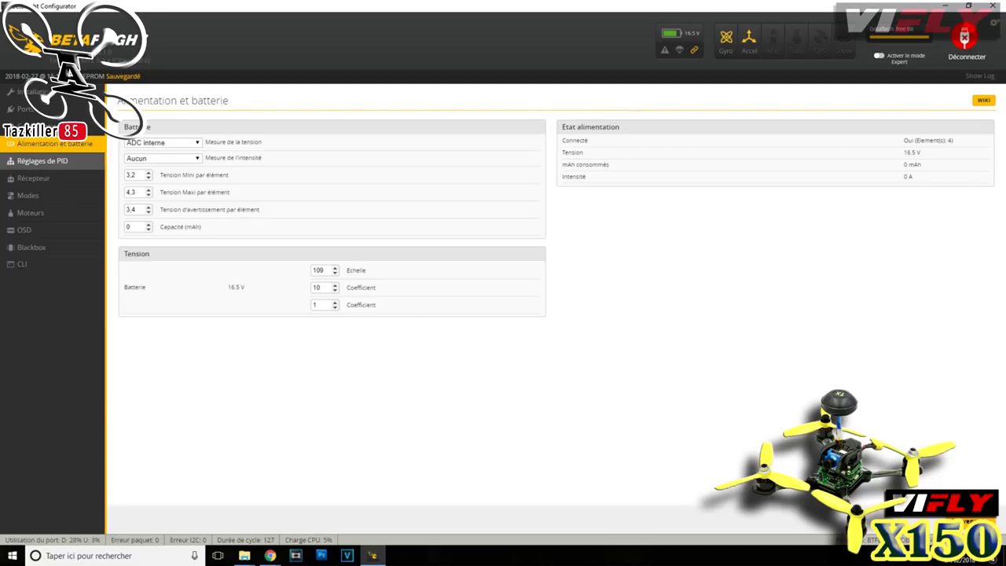
# Step: Set the derivative gain to 18 for Roll and 20 for Pitch in the PID settings and save them
pyautogui.click(42, 161)
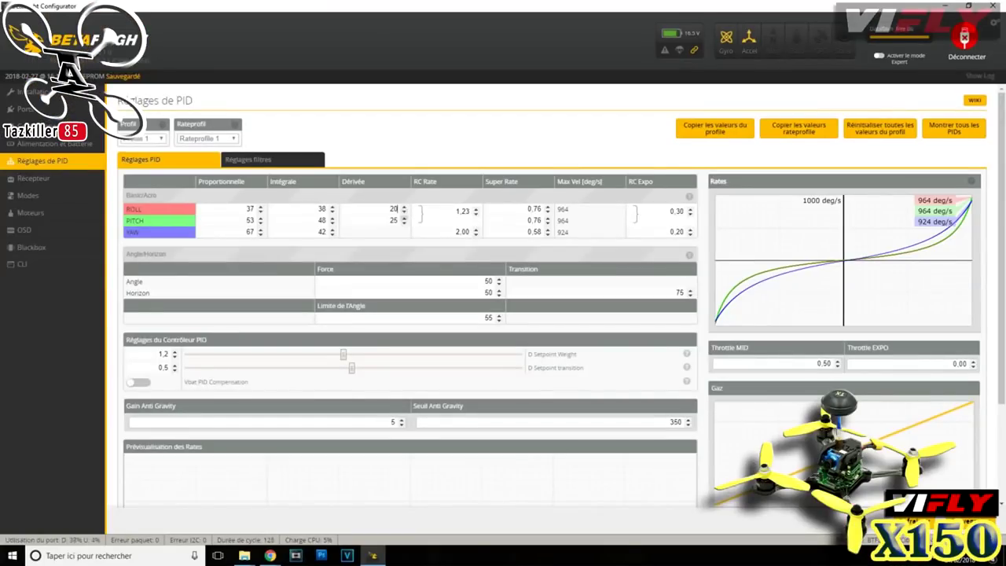
pyautogui.click(404, 223)
pyautogui.click(404, 212)
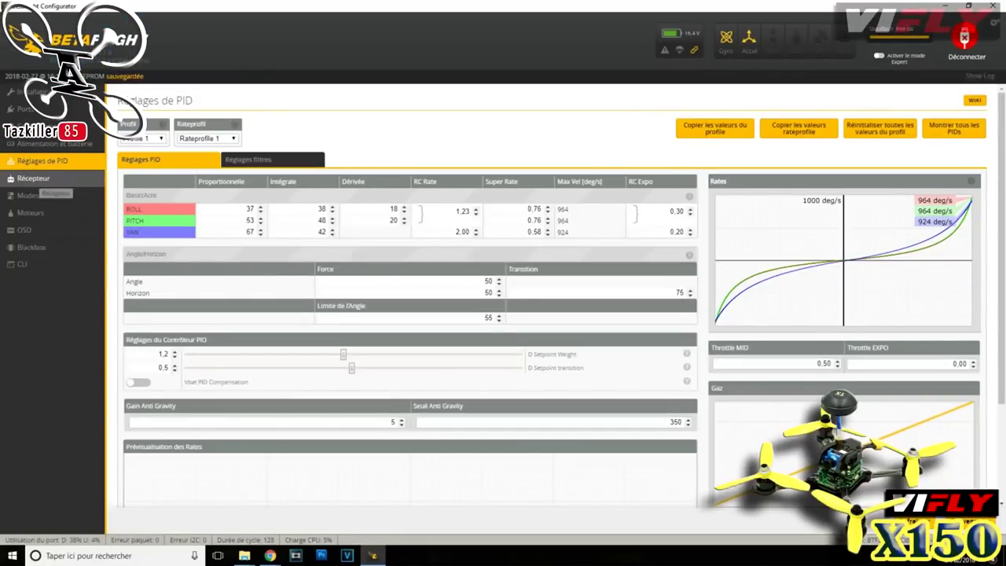
# Step: Check the channel values and the RSSI channel choices on the Récepteur page, keeping AUX 12
pyautogui.click(33, 179)
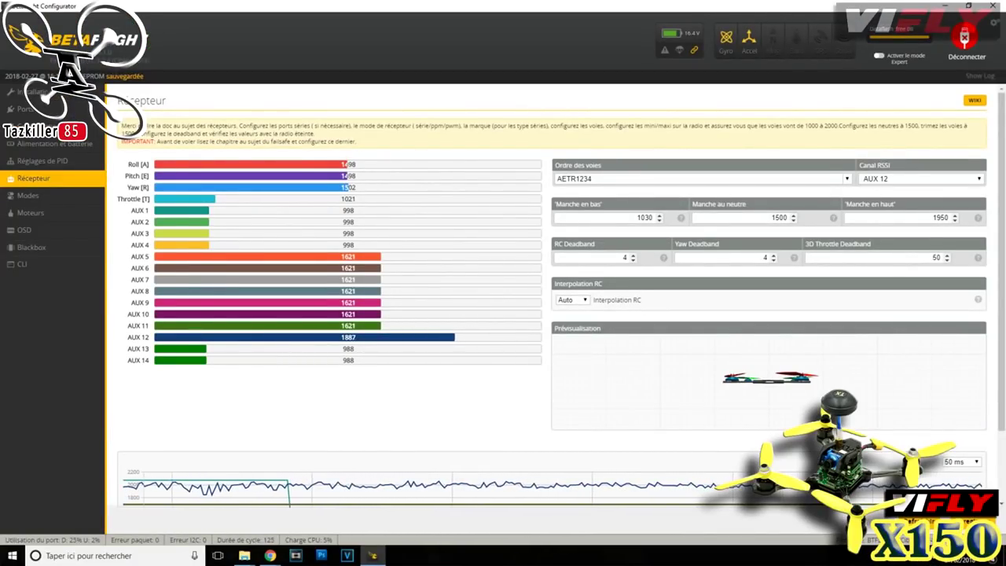
pyautogui.click(921, 179)
pyautogui.press('Return')
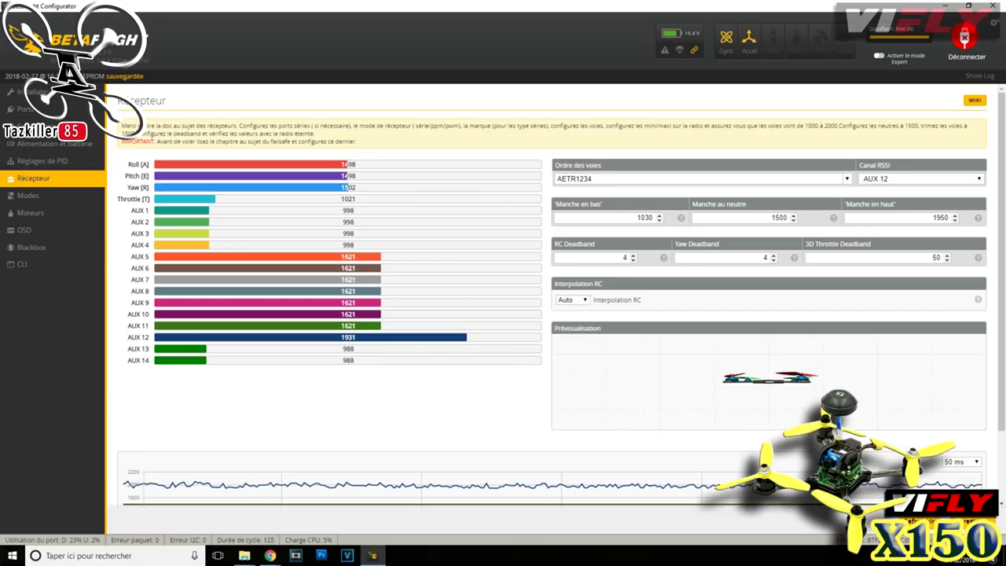
# Step: Examine the flight mode ranges on the Modes page and the AUX channel choices for ARM, keeping AUX 1
pyautogui.click(27, 195)
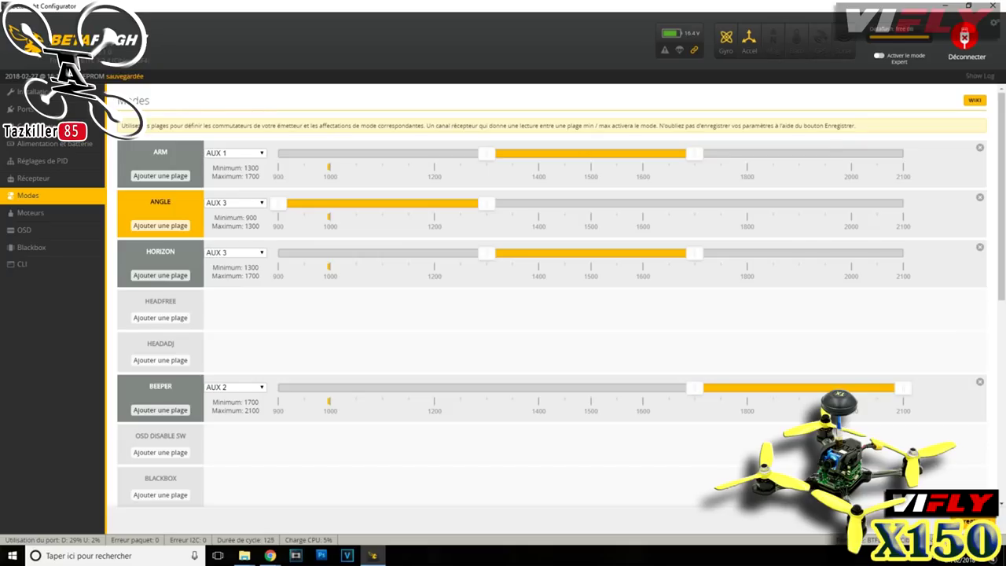
pyautogui.click(235, 152)
pyautogui.press('Escape')
pyautogui.click(234, 153)
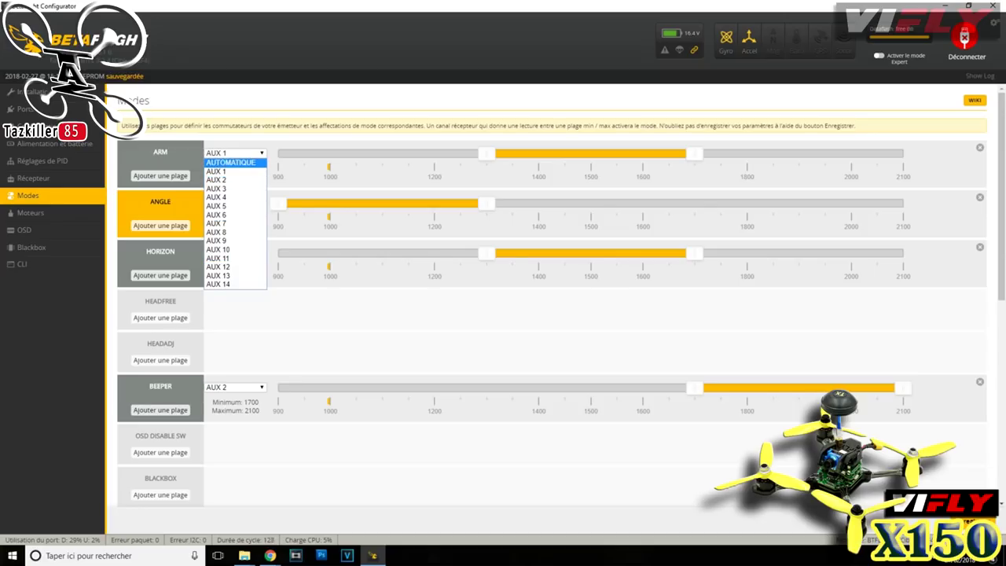
pyautogui.press('Escape')
pyautogui.moveTo(591, 153)
pyautogui.mouseDown()
pyautogui.moveTo(664, 154)
pyautogui.moveTo(590, 153)
pyautogui.mouseUp()
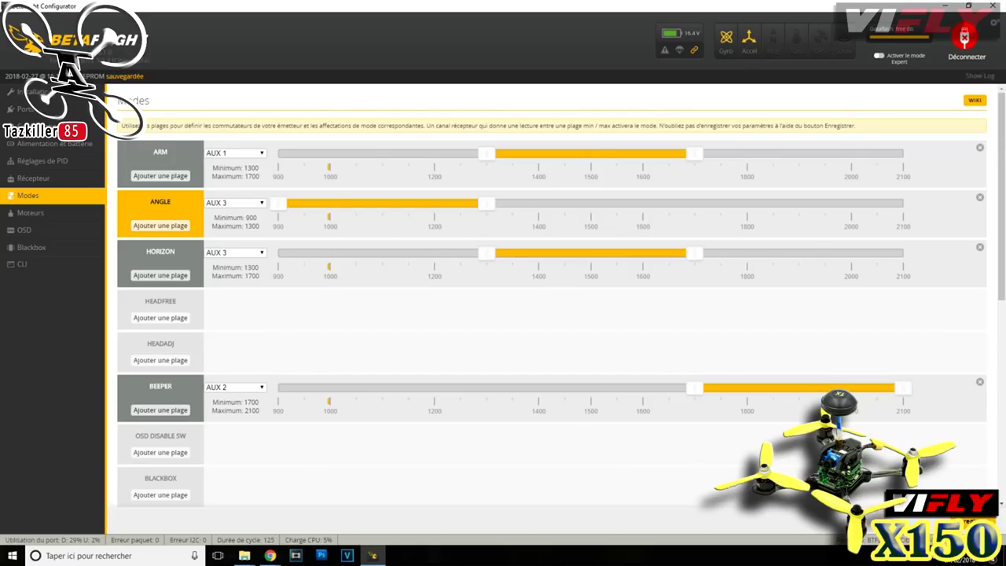
# Step: Examine the AUX channels and activation ranges of ARM, ANGLE, HORIZON, BEEPER, FAILSAFE and AIR MODE on the Modes page
pyautogui.scroll(-2, 550, 299)
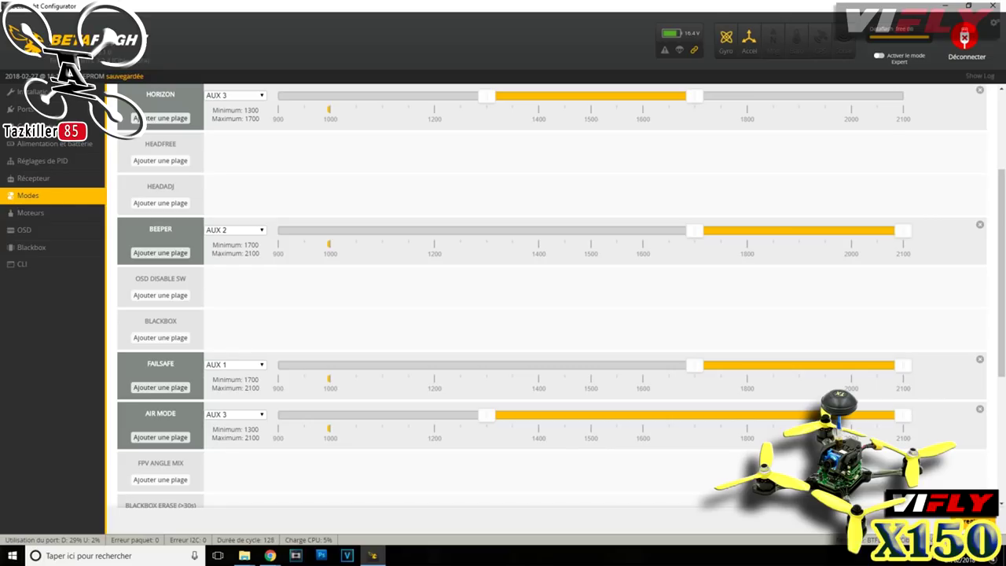
pyautogui.scroll(-2, 550, 298)
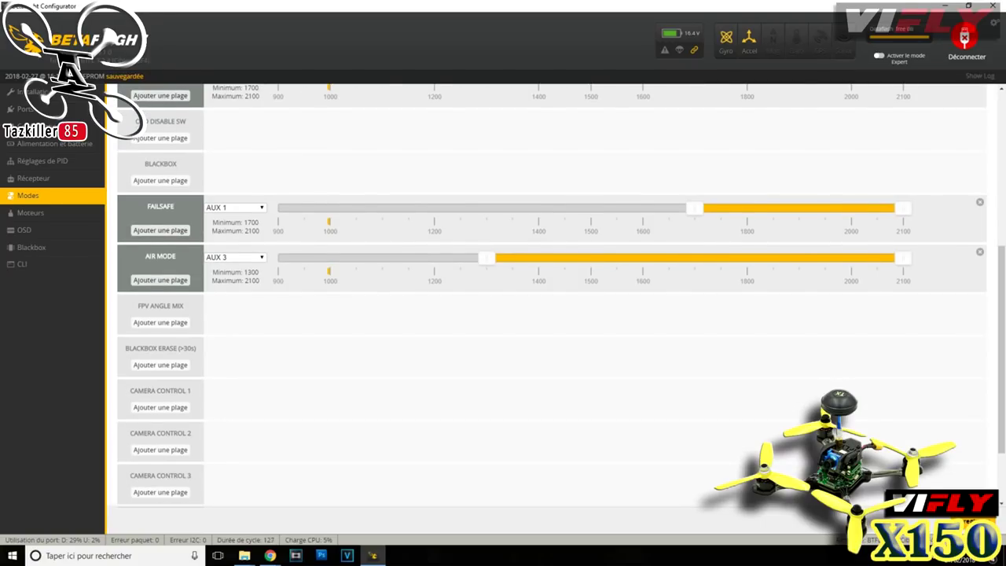
pyautogui.scroll(4, 550, 299)
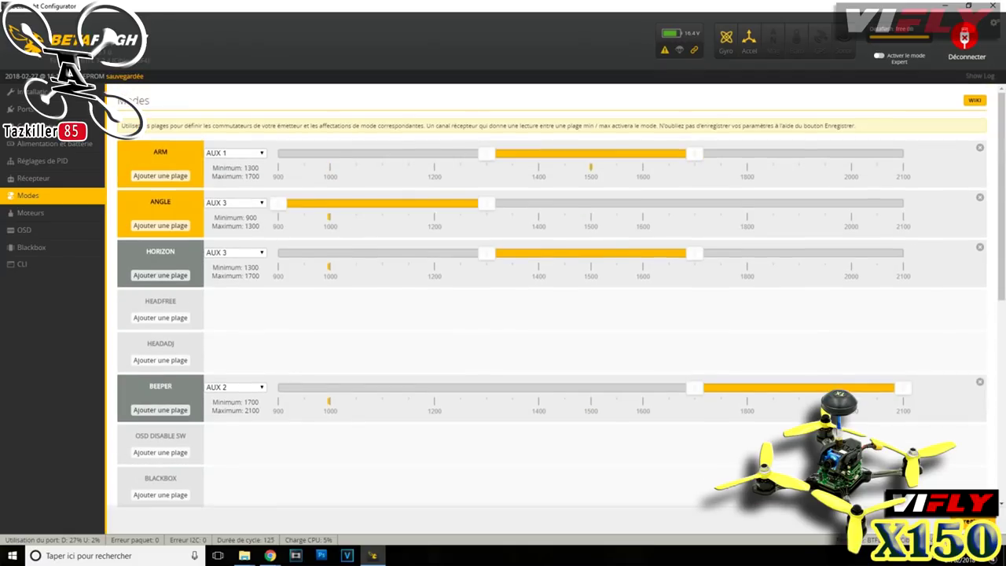
pyautogui.scroll(-4, 550, 299)
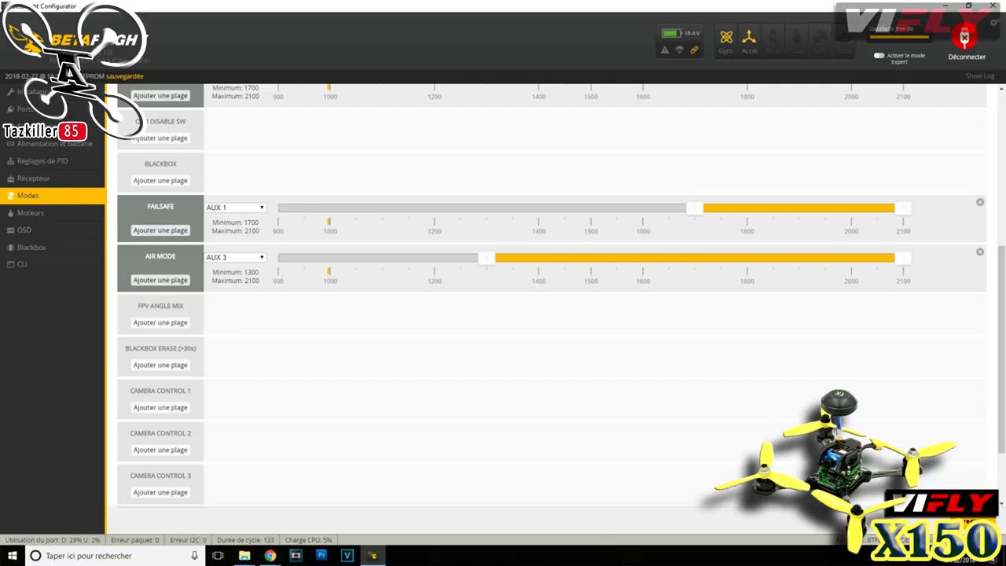
pyautogui.scroll(2, 550, 298)
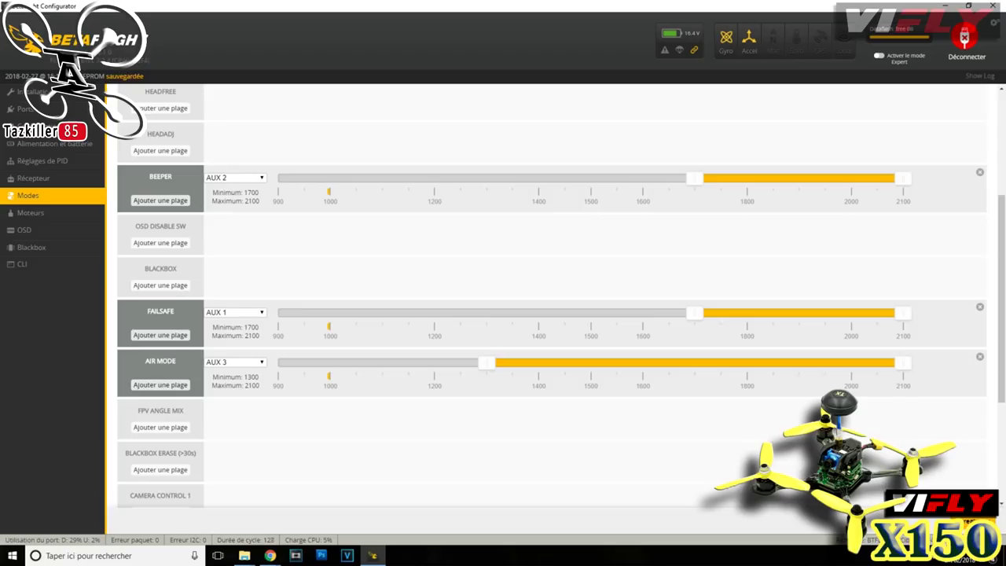
pyautogui.scroll(-1, 550, 298)
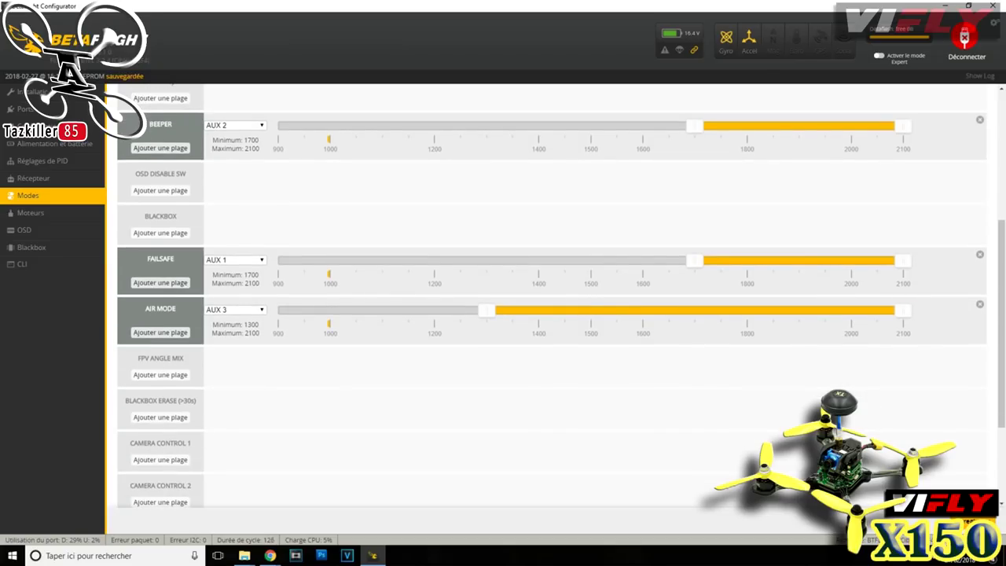
pyautogui.scroll(-2, 550, 298)
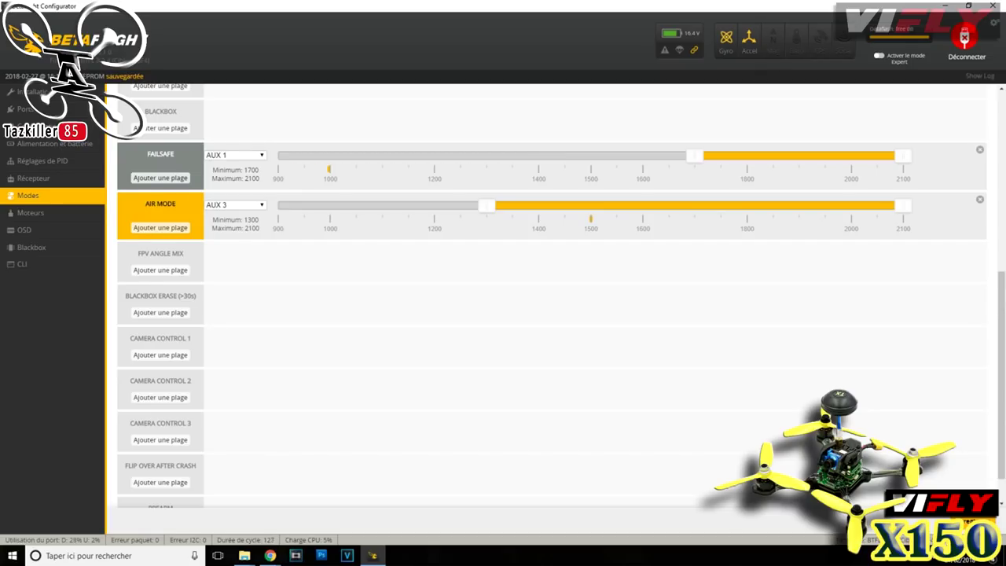
pyautogui.scroll(6, 551, 298)
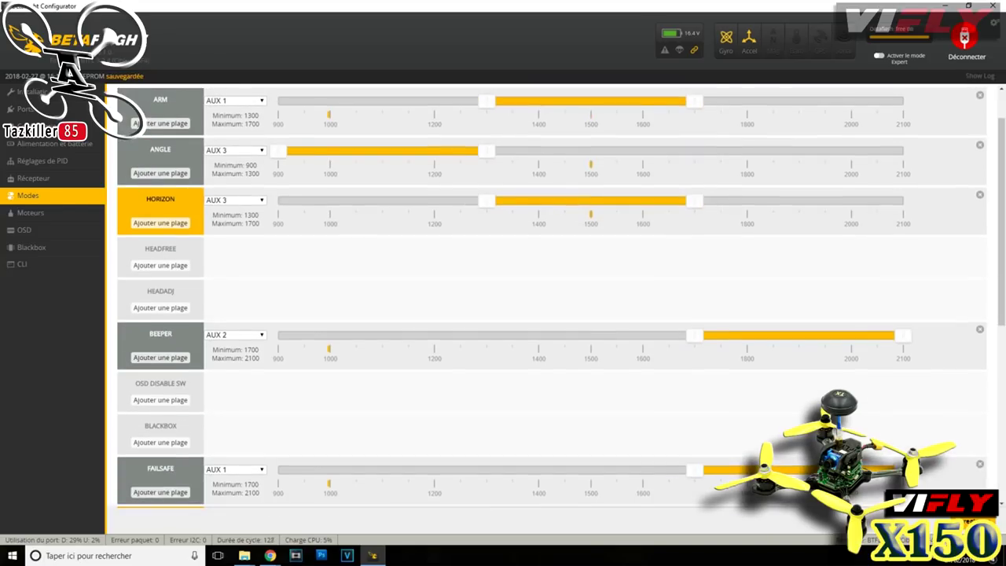
pyautogui.scroll(1, 550, 315)
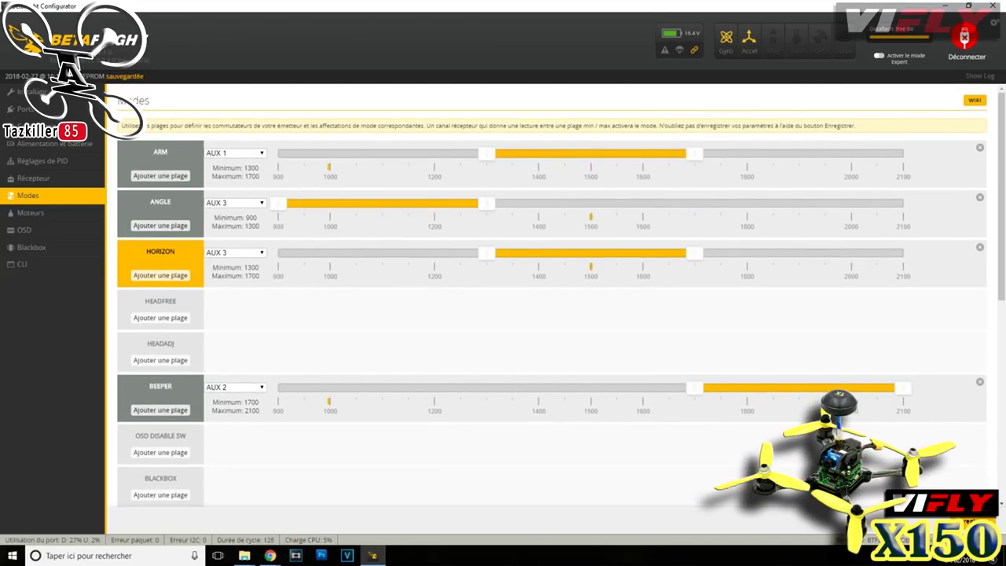
pyautogui.scroll(-6, 550, 315)
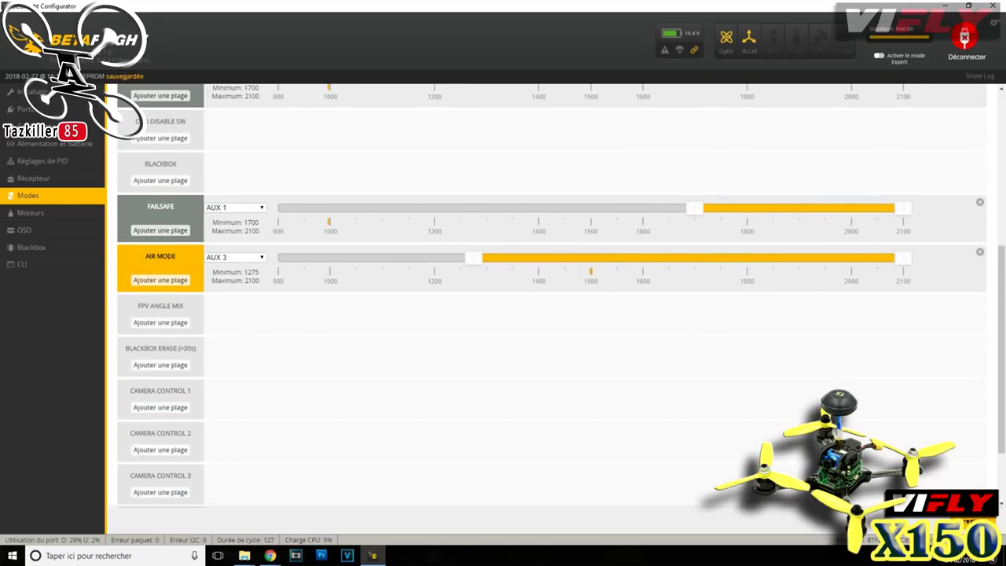
pyautogui.scroll(-2, 550, 314)
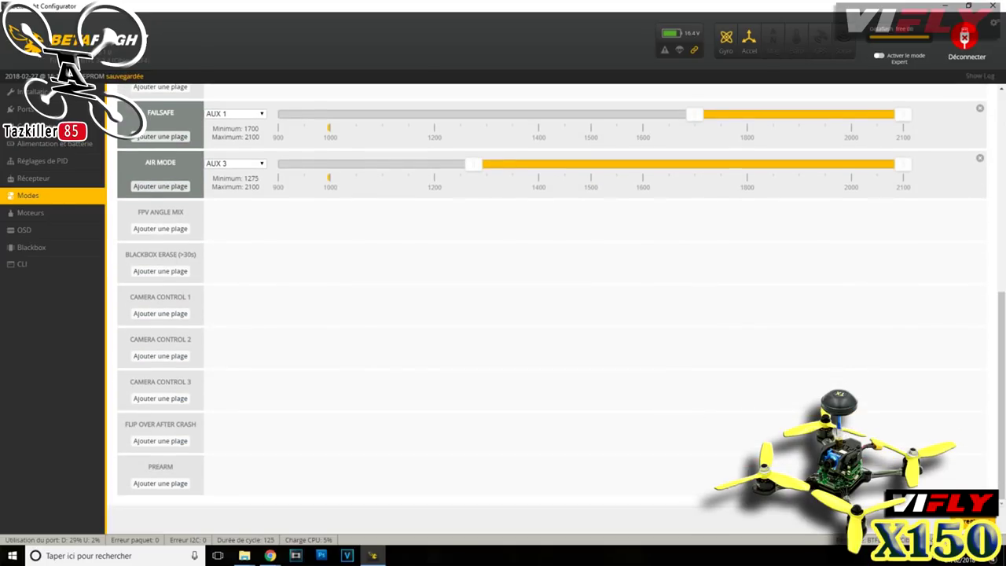
pyautogui.scroll(10, 550, 315)
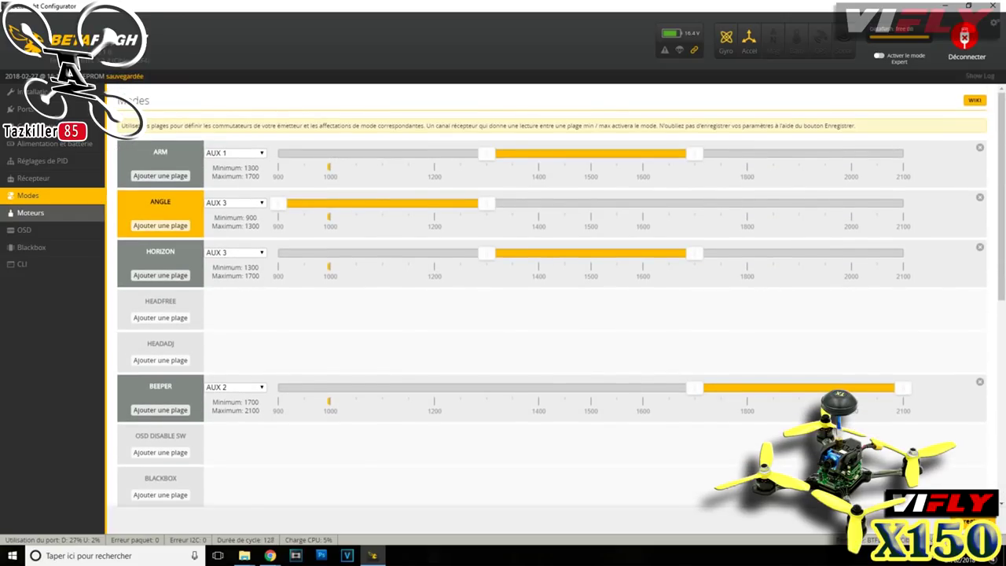
# Step: Check the Moteurs page, disable Artificial Horizon and enable Crosshairs among the OSD elements, and save the OSD settings
pyautogui.click(35, 212)
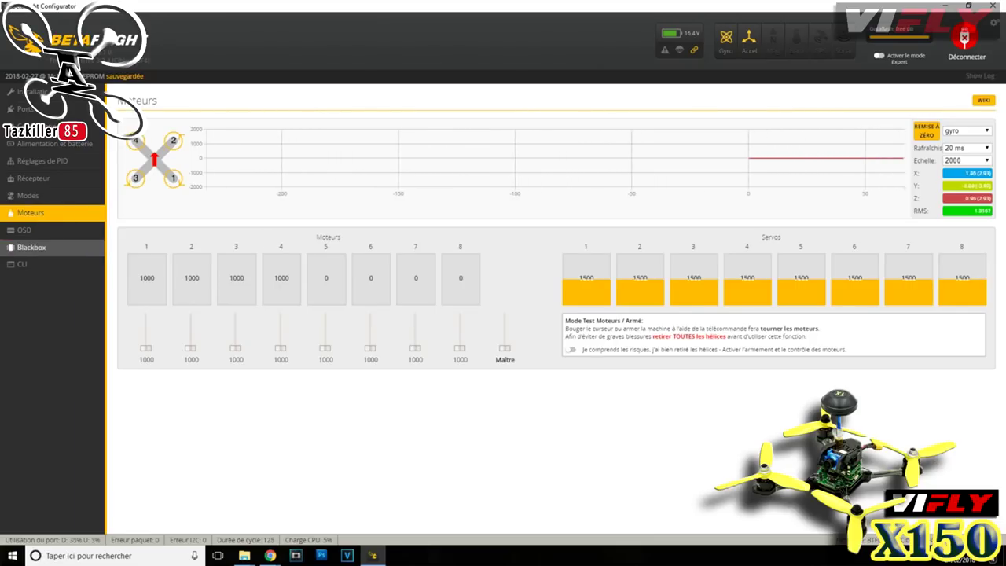
pyautogui.click(31, 230)
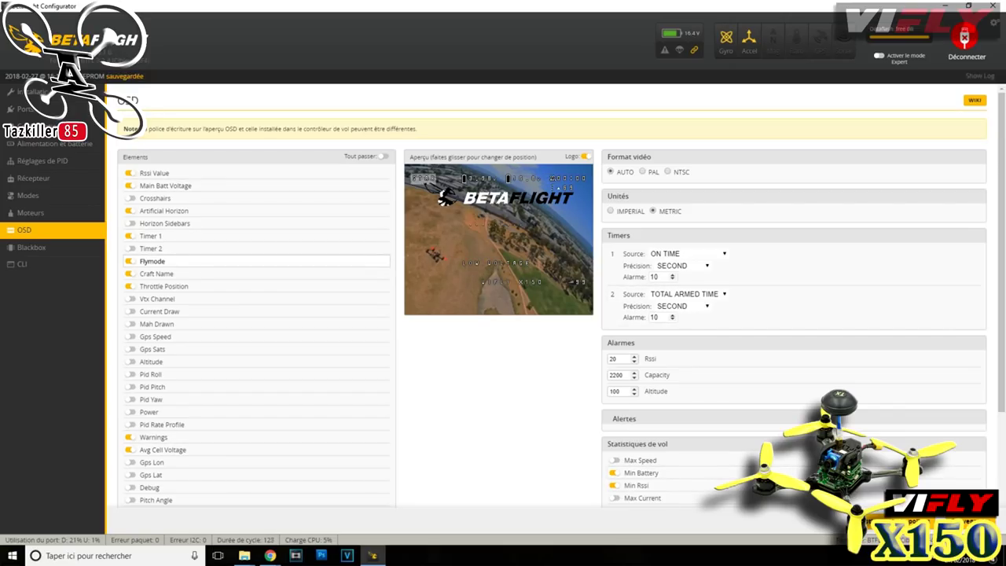
pyautogui.click(129, 261)
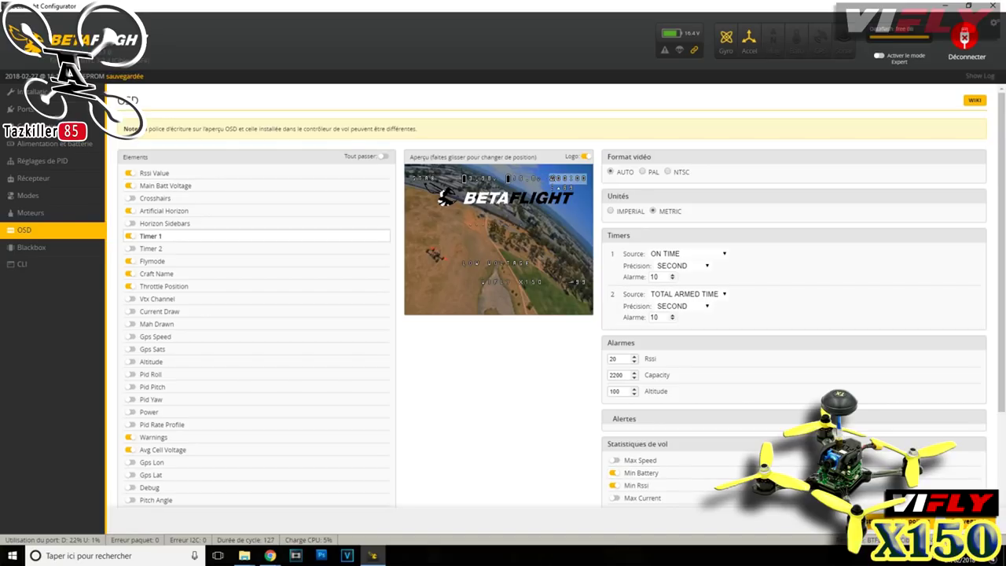
pyautogui.click(129, 236)
pyautogui.click(130, 211)
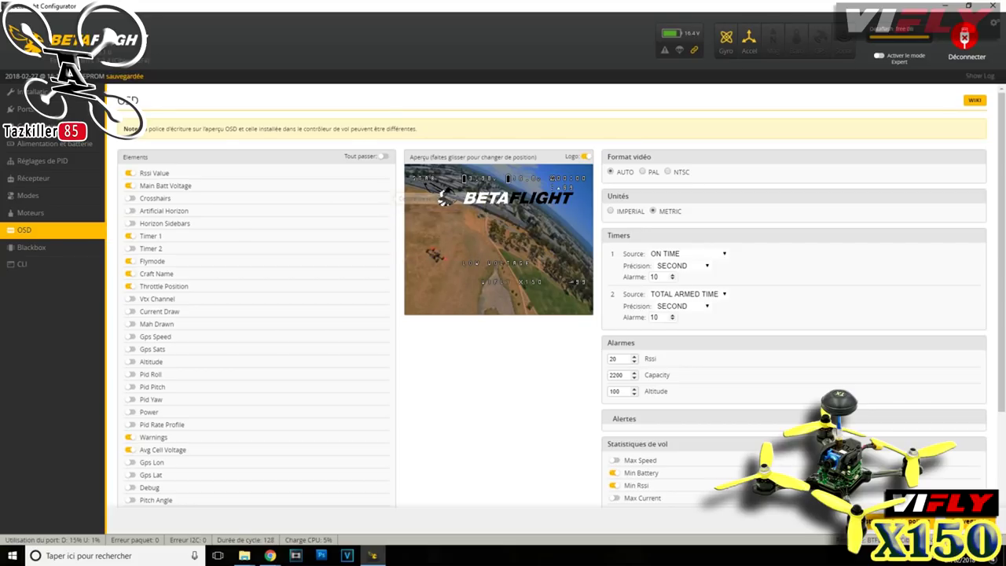
pyautogui.click(130, 198)
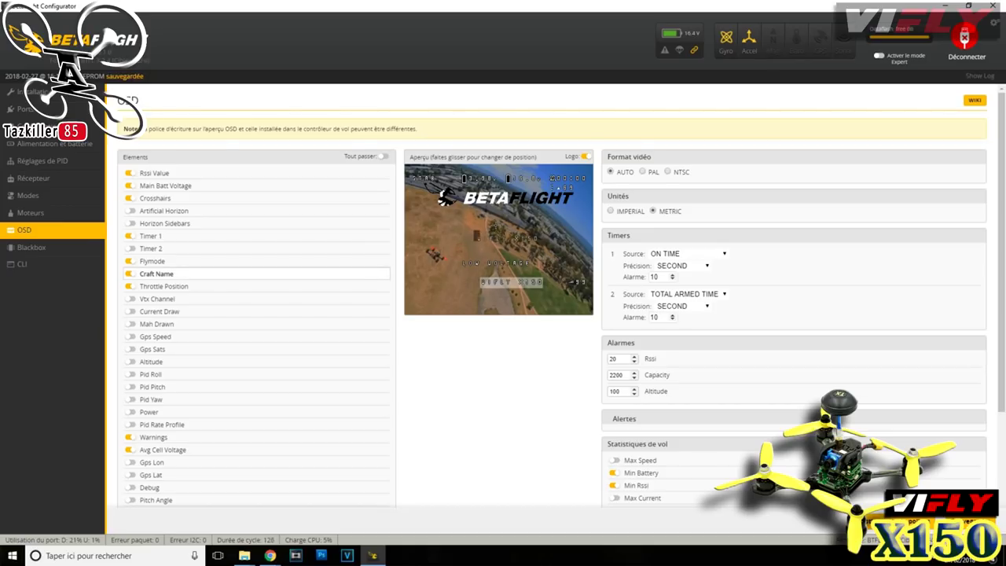
pyautogui.moveTo(511, 281); pyautogui.dragTo(505, 245)
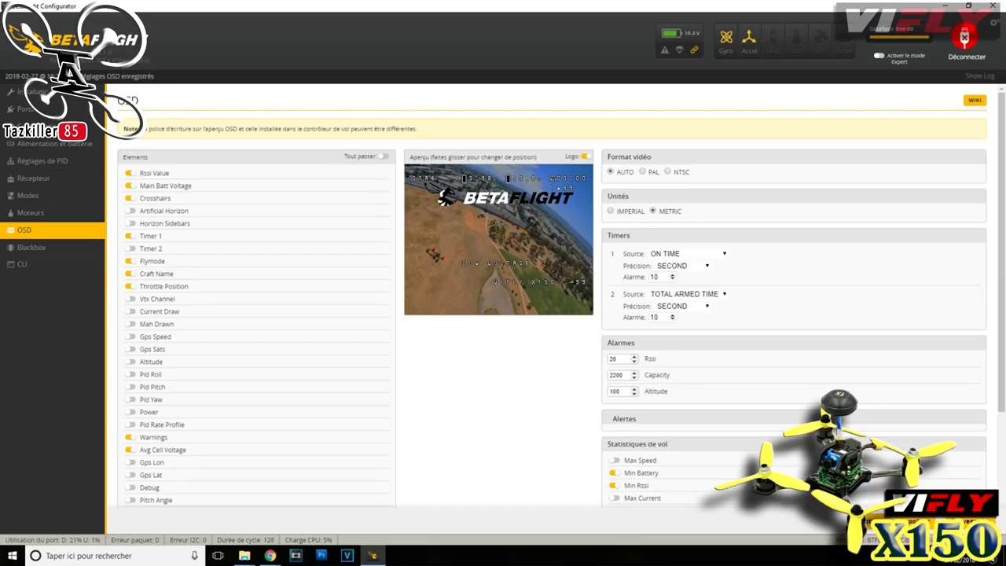
# Step: Review the remaining OSD elements and flight statistics, and the Blackbox configuration
pyautogui.scroll(-3, 550, 314)
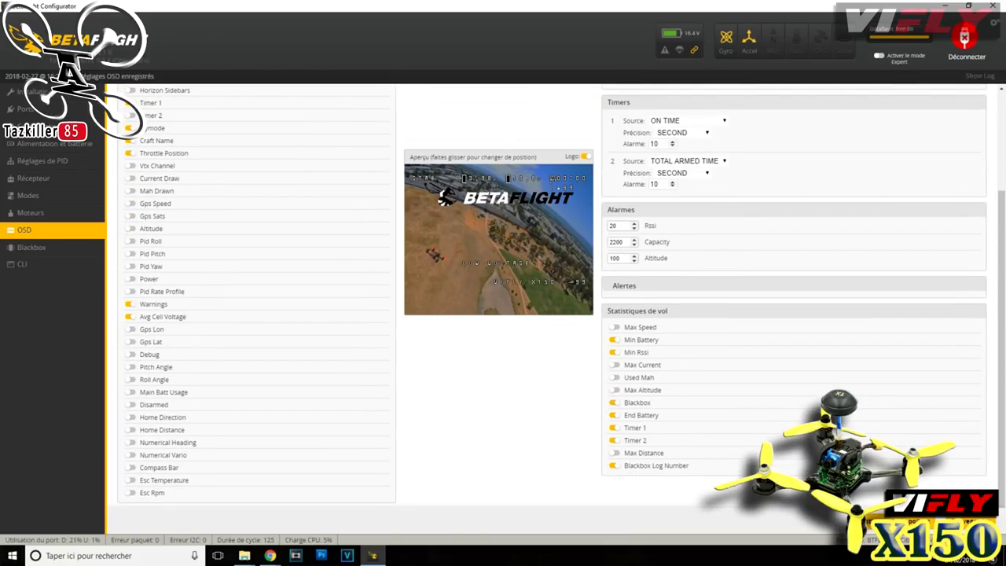
pyautogui.scroll(3, 550, 315)
pyautogui.scroll(-3, 550, 314)
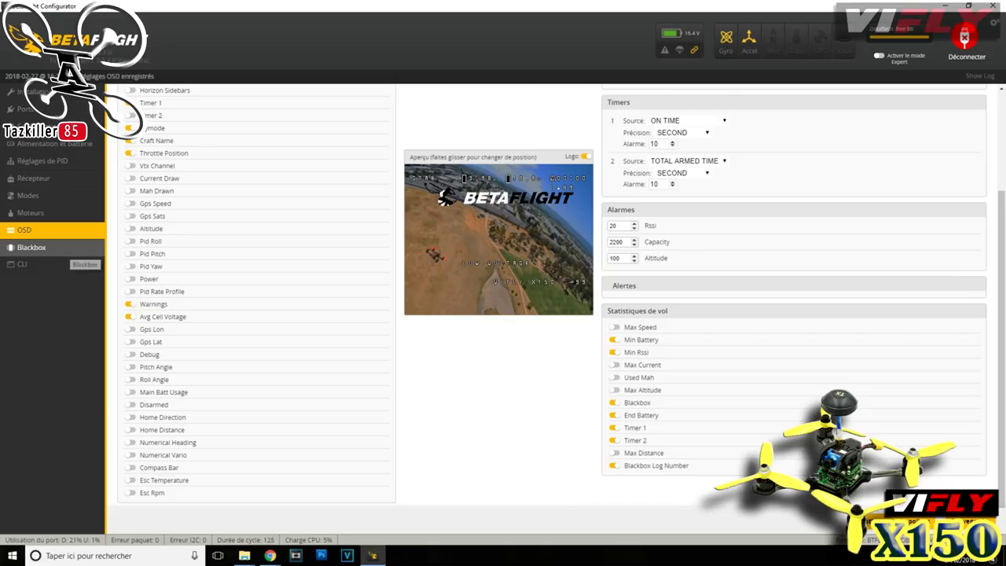
pyautogui.click(47, 247)
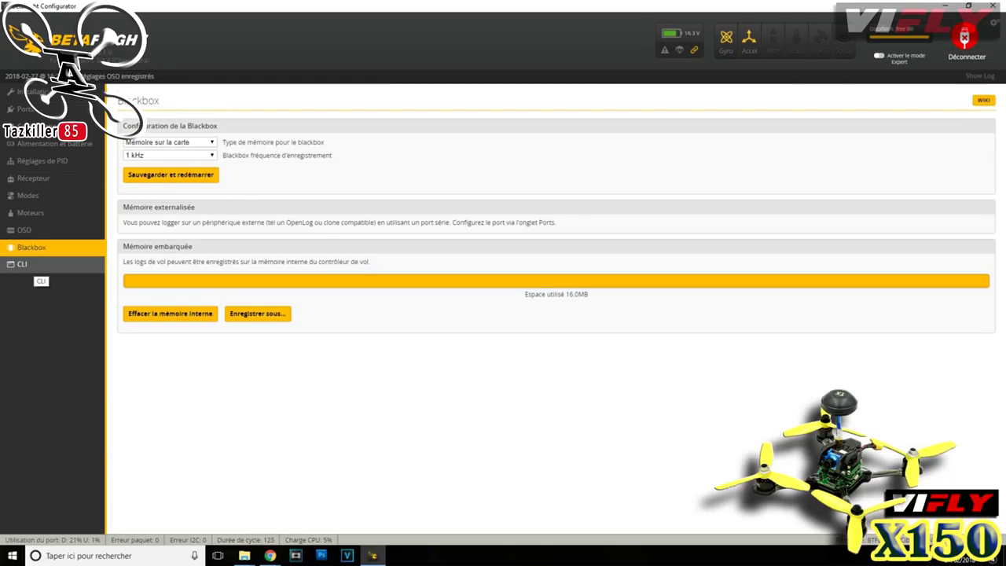
# Step: Run the dump command in the CLI and copy its entire output
pyautogui.click(32, 264)
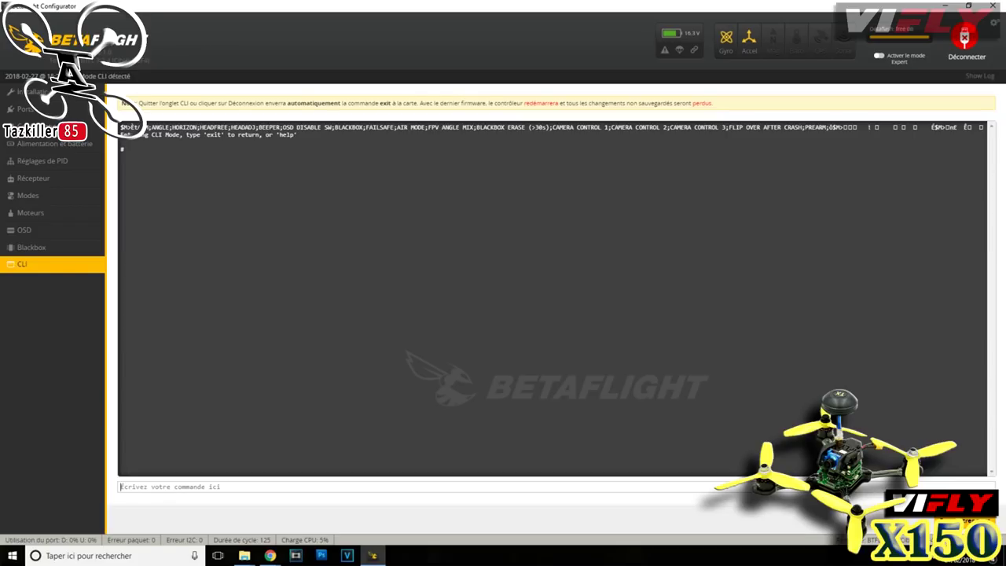
pyautogui.write('dump')
pyautogui.press('Return')
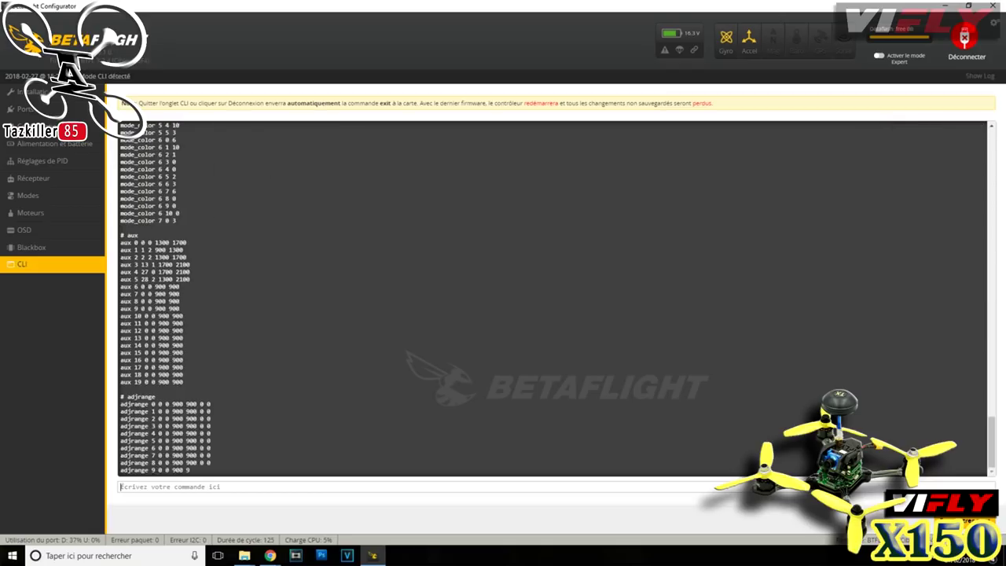
pyautogui.moveTo(124, 470); pyautogui.dragTo(125, 143)
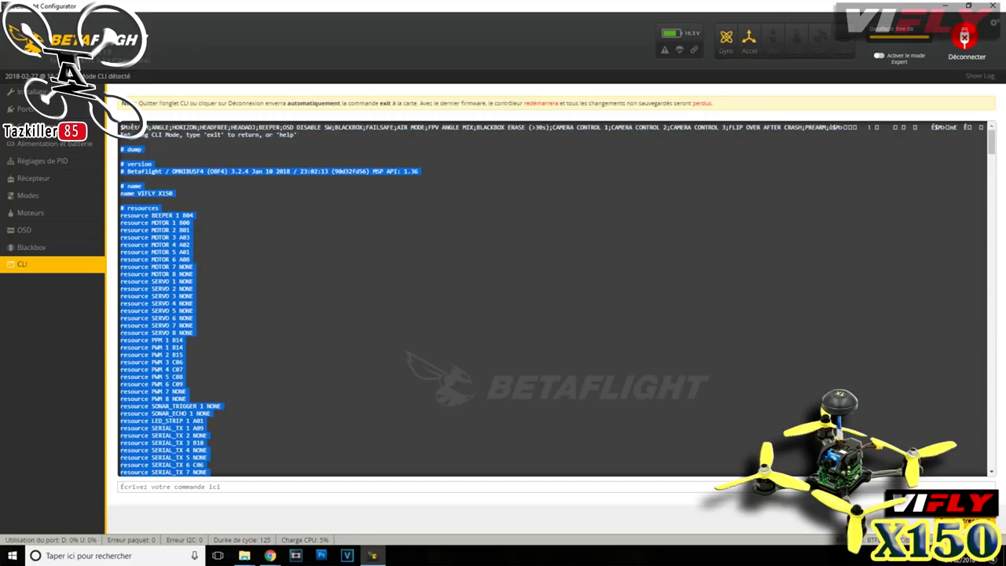
pyautogui.rightClick(153, 288)
pyautogui.click(169, 292)
# Step: Switch to the beta folder in File Explorer and create a new folder inside it
pyautogui.click(946, 5)
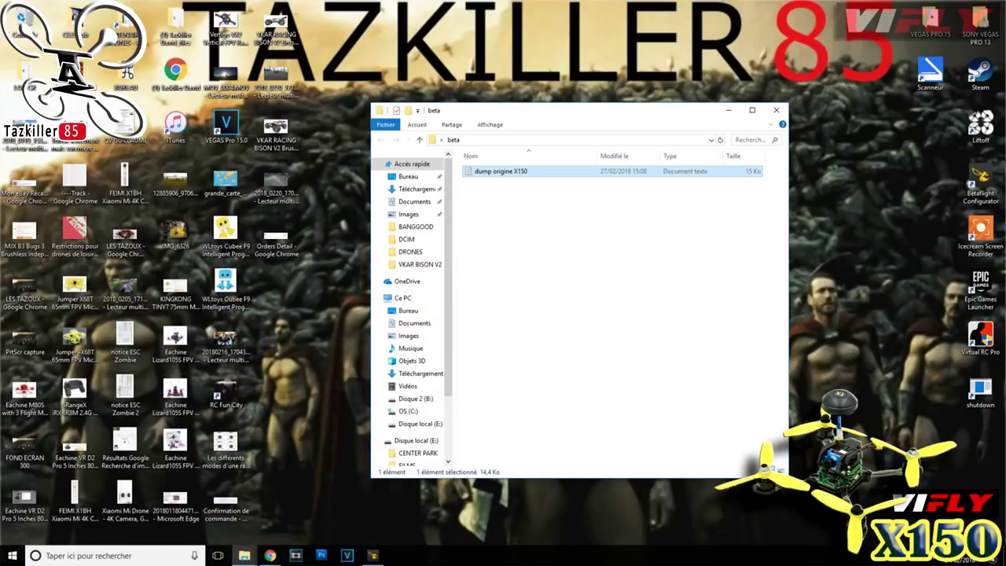
pyautogui.rightClick(487, 220)
pyautogui.moveTo(550, 345)
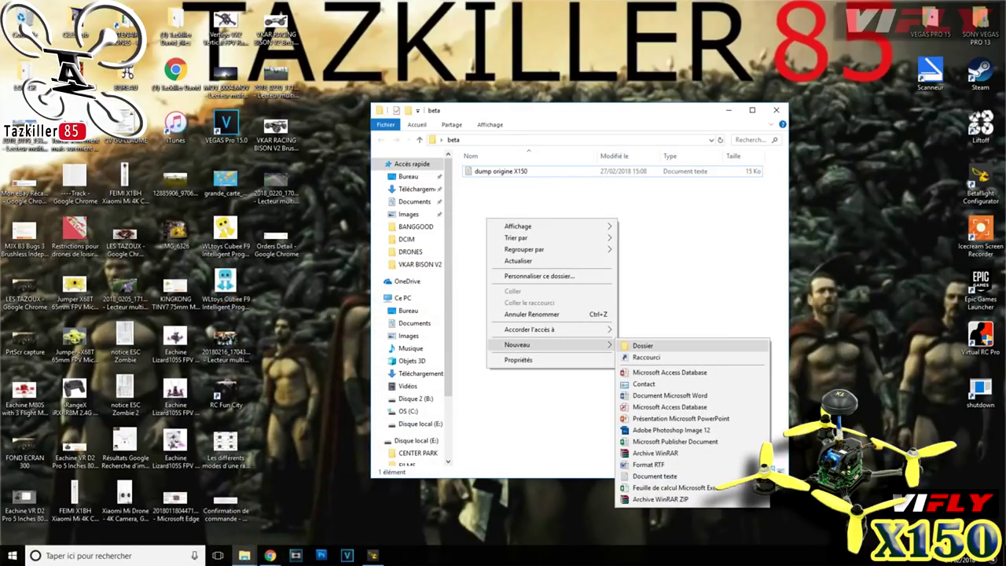
pyautogui.click(643, 345)
# Step: Create a text document named "dump mod" in the beta folder
pyautogui.rightClick(489, 267)
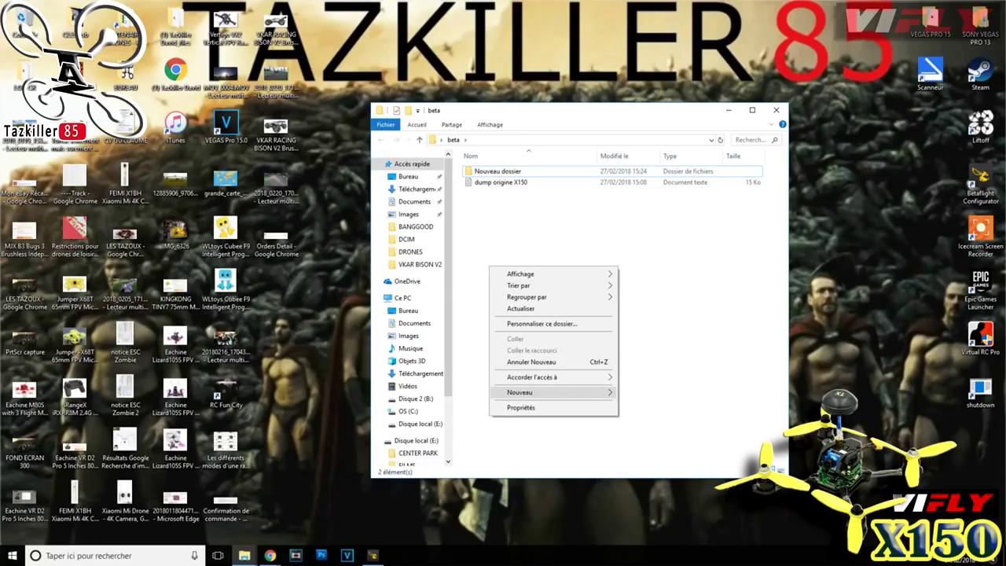
pyautogui.moveTo(550, 392)
pyautogui.click(654, 523)
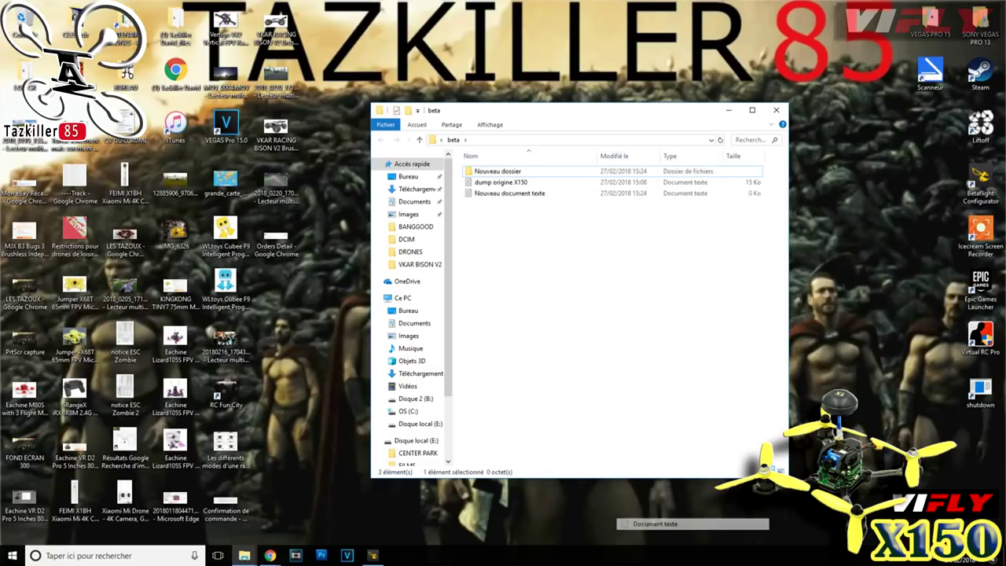
pyautogui.write('du')
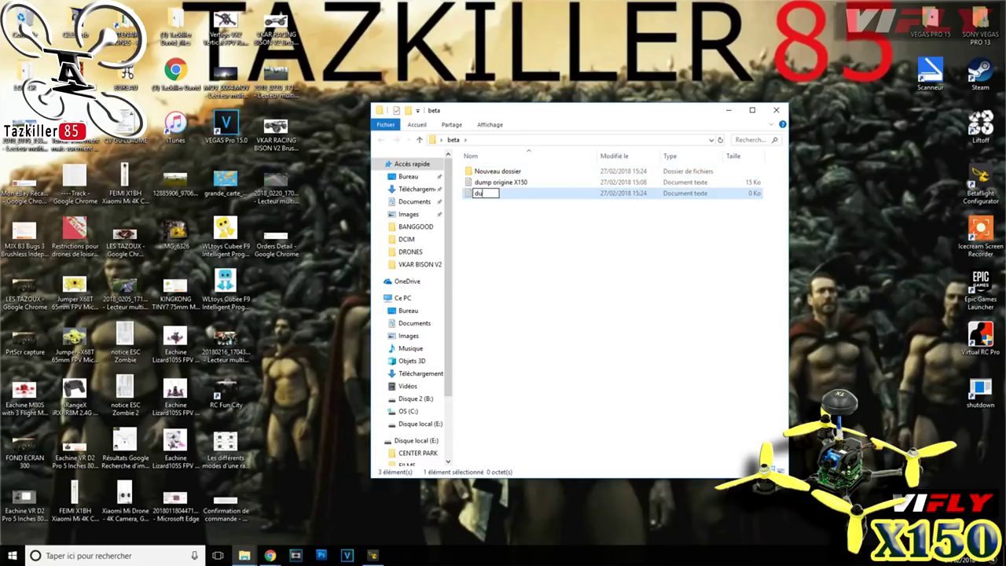
pyautogui.write('mp mod')
pyautogui.press('Return')
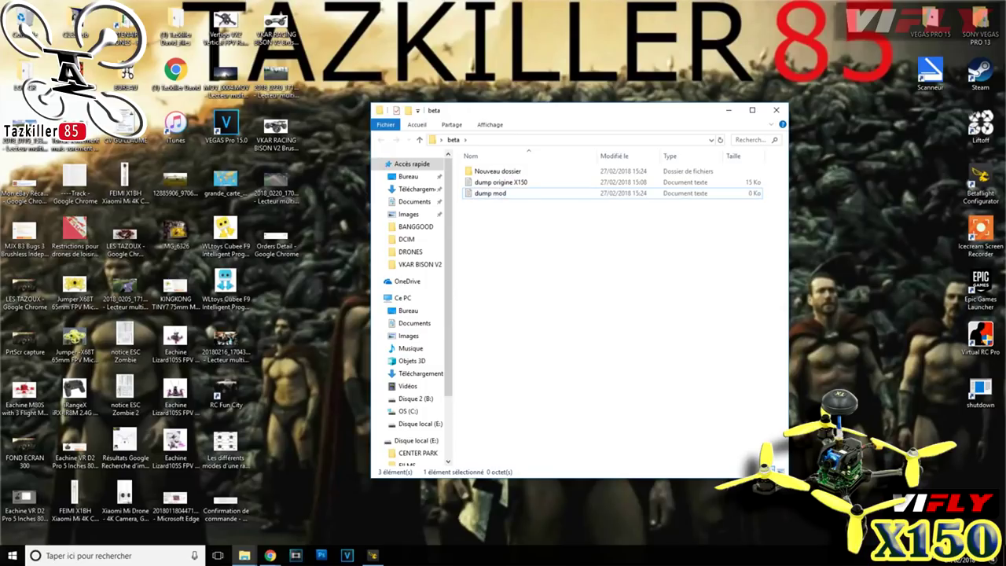
# Step: Paste the copied CLI output into the dump mod document, save and close it, and close the beta folder
pyautogui.press('Return')
pyautogui.rightClick(426, 156)
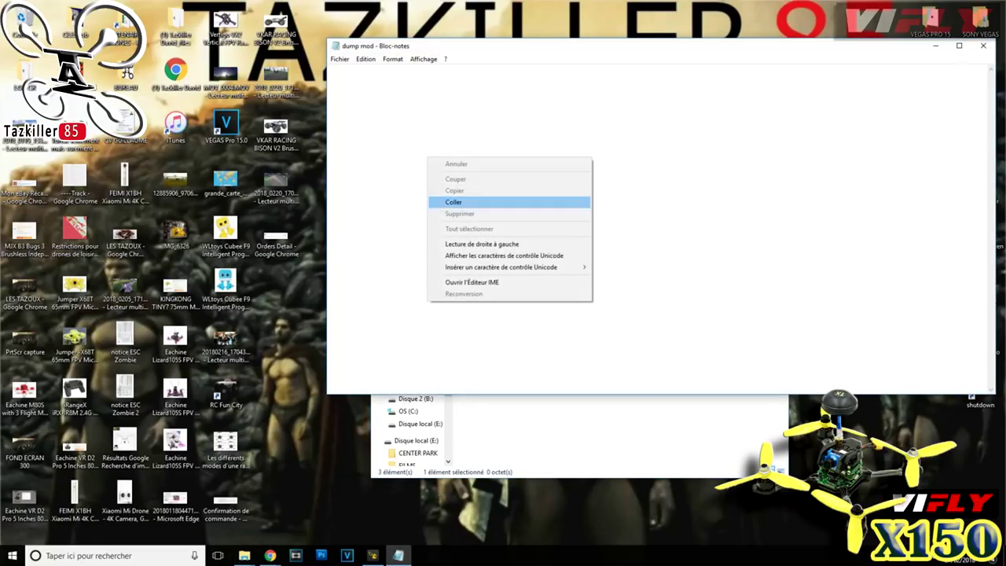
pyautogui.click(472, 200)
pyautogui.click(982, 46)
pyautogui.press('Return')
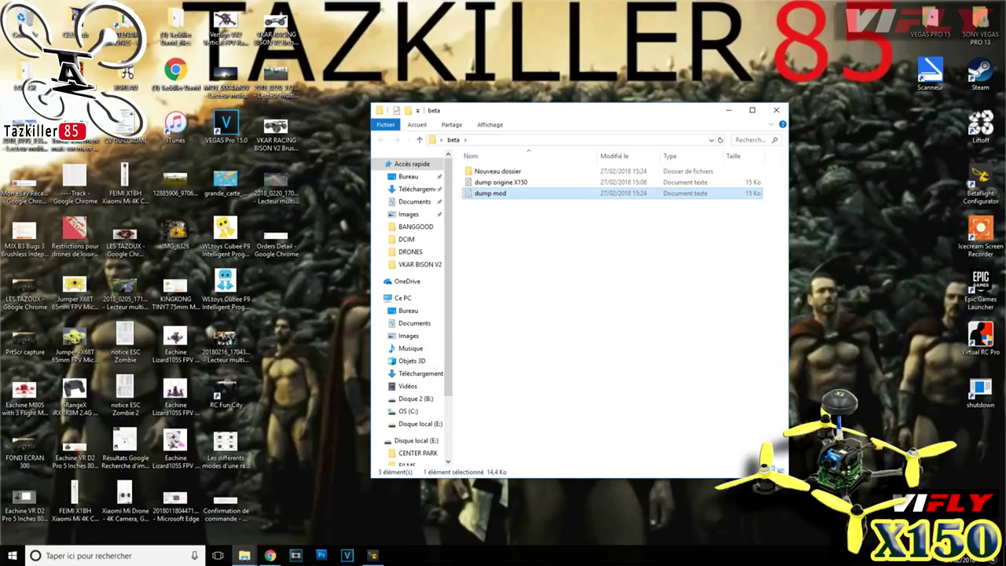
pyautogui.click(776, 110)
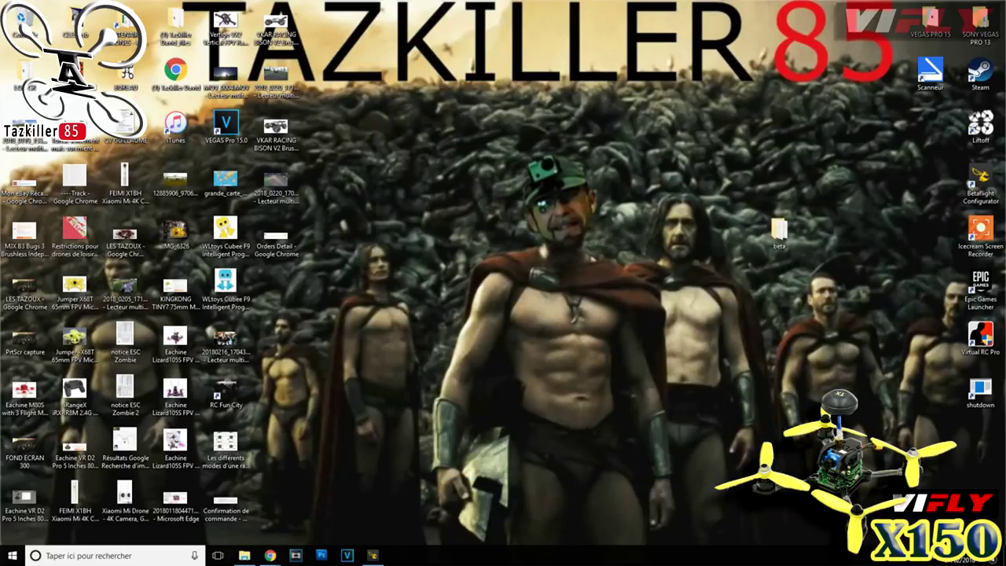
# Step: Return to Betaflight Configurator and leave the CLI with the exit command
pyautogui.click(373, 556)
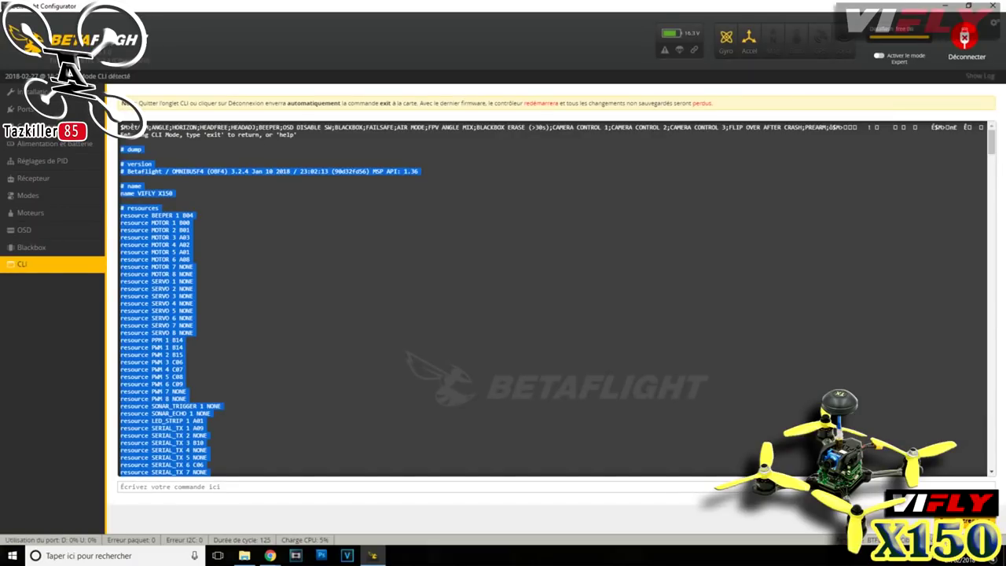
pyautogui.click(126, 486)
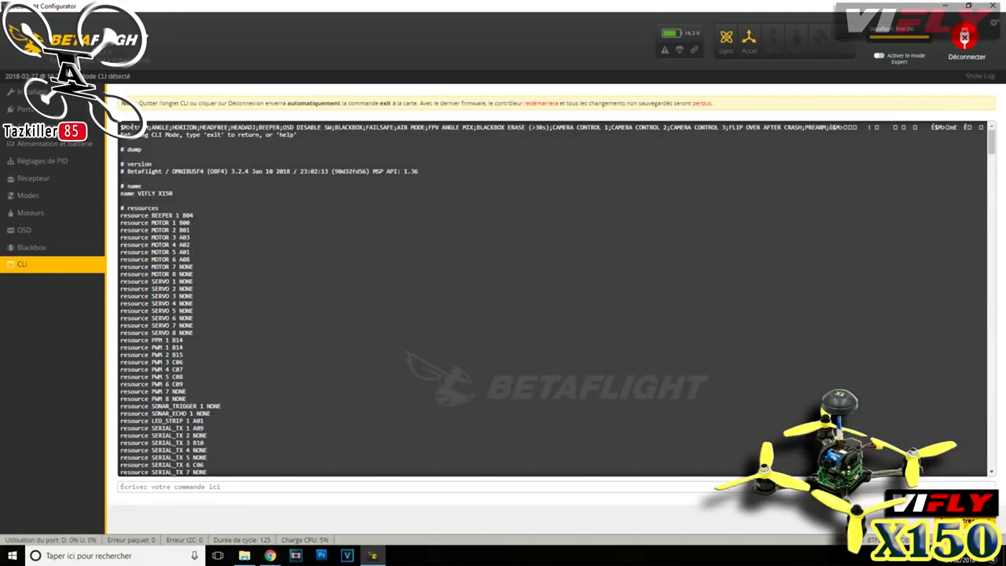
pyautogui.write('exit')
pyautogui.press('Return')
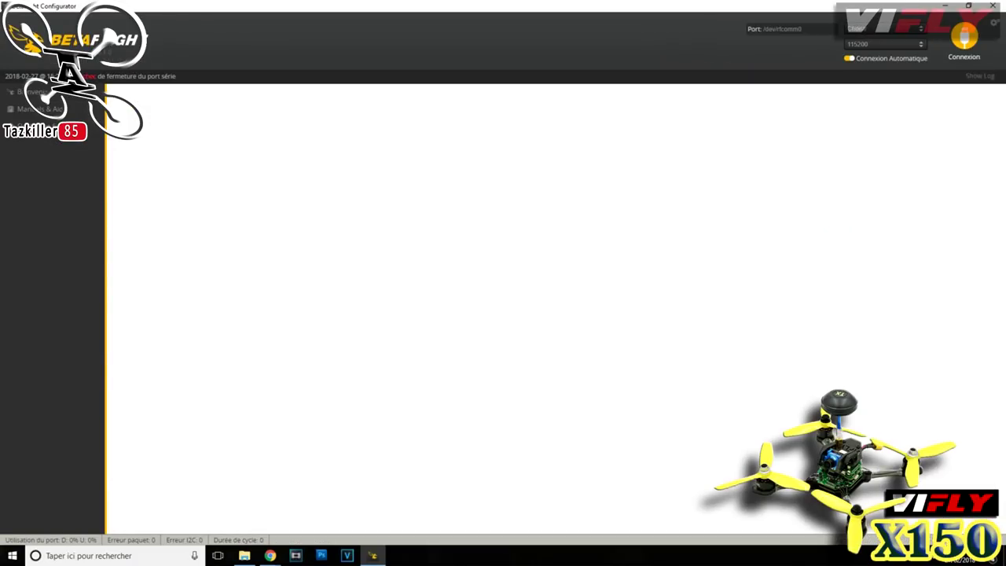